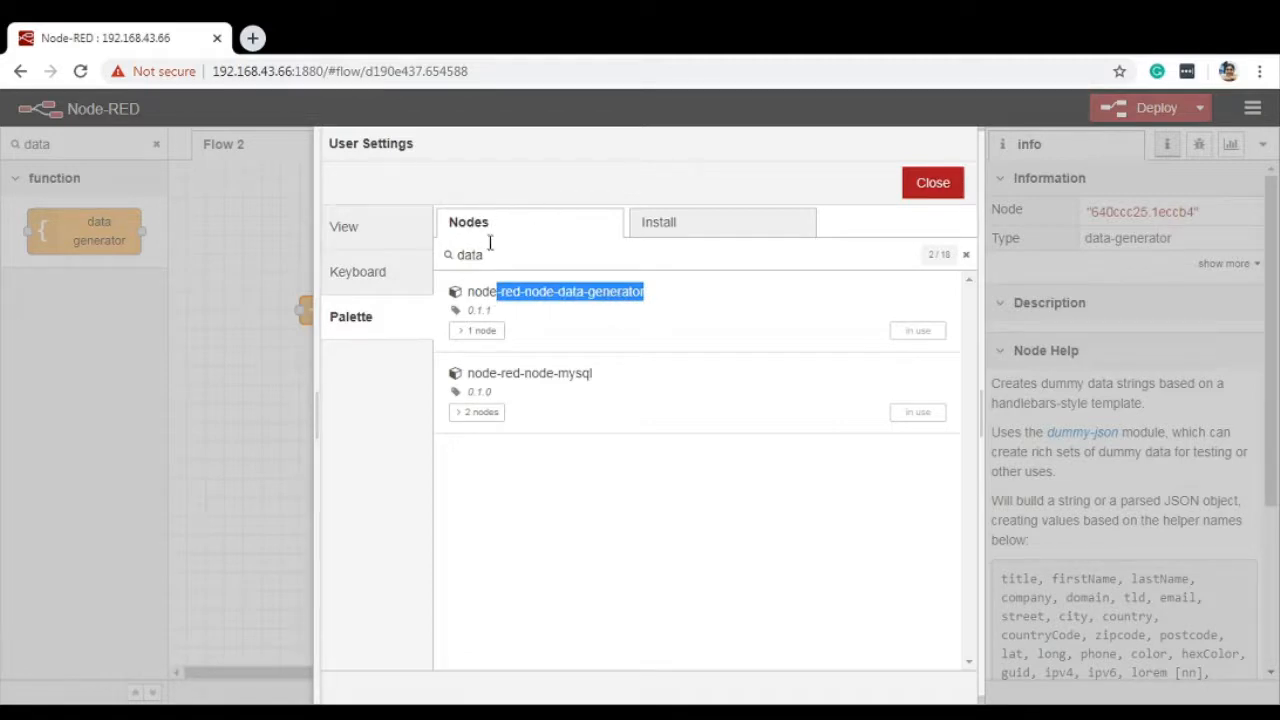
# Step: View the palette's list of installable modules and close the user settings
pyautogui.click(540, 289)
pyautogui.click(707, 225)
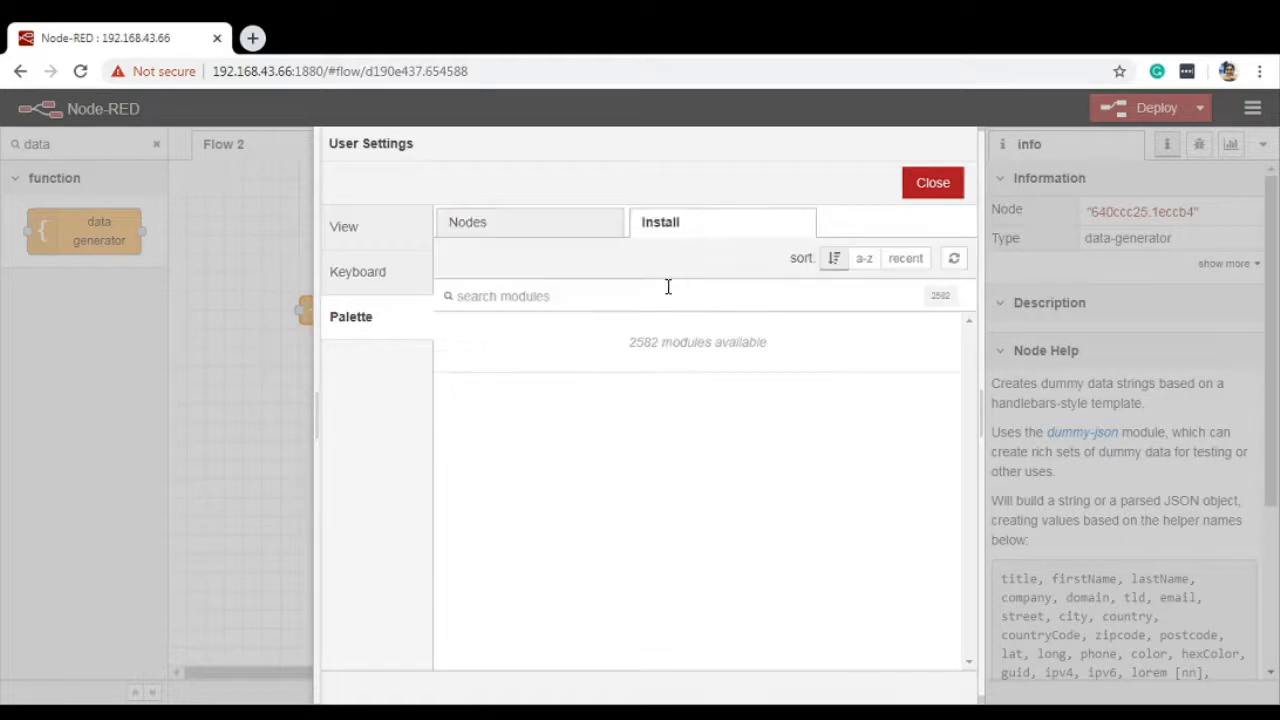
pyautogui.click(907, 190)
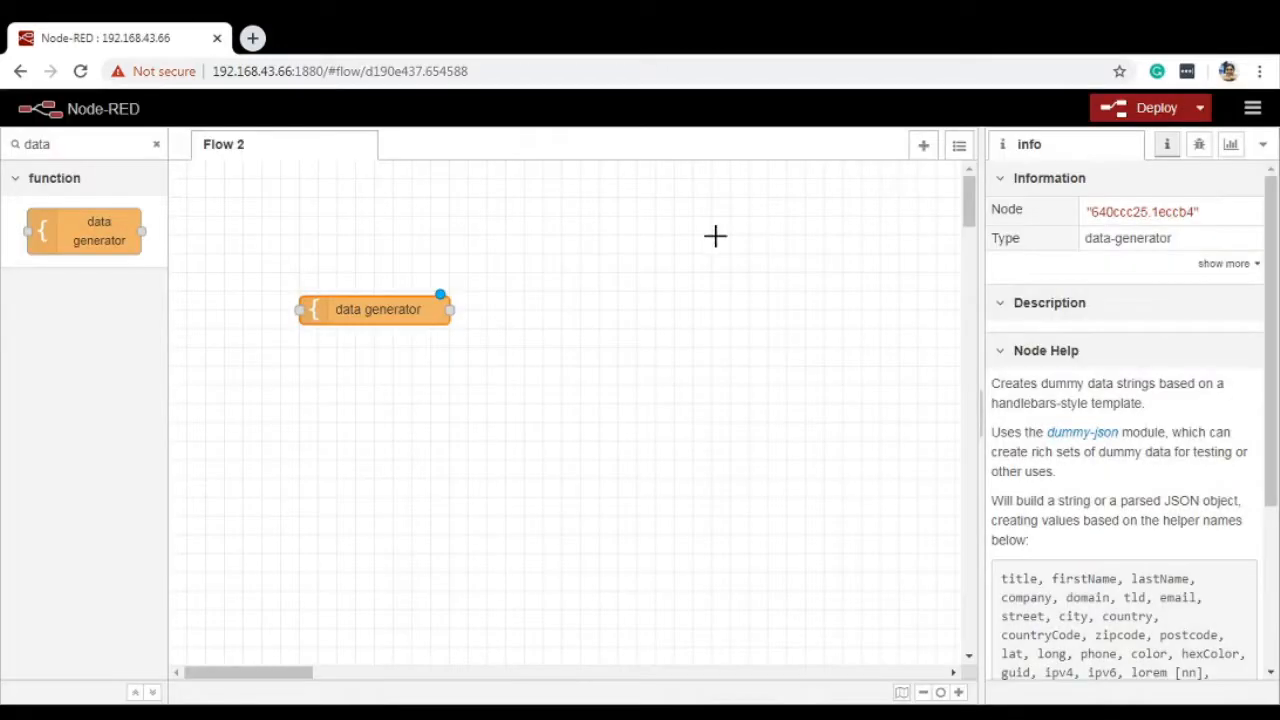
# Step: Reposition the data generator node near the upper middle of the flow and clear the "data" node filter
pyautogui.moveTo(375, 310); pyautogui.dragTo(469, 272)
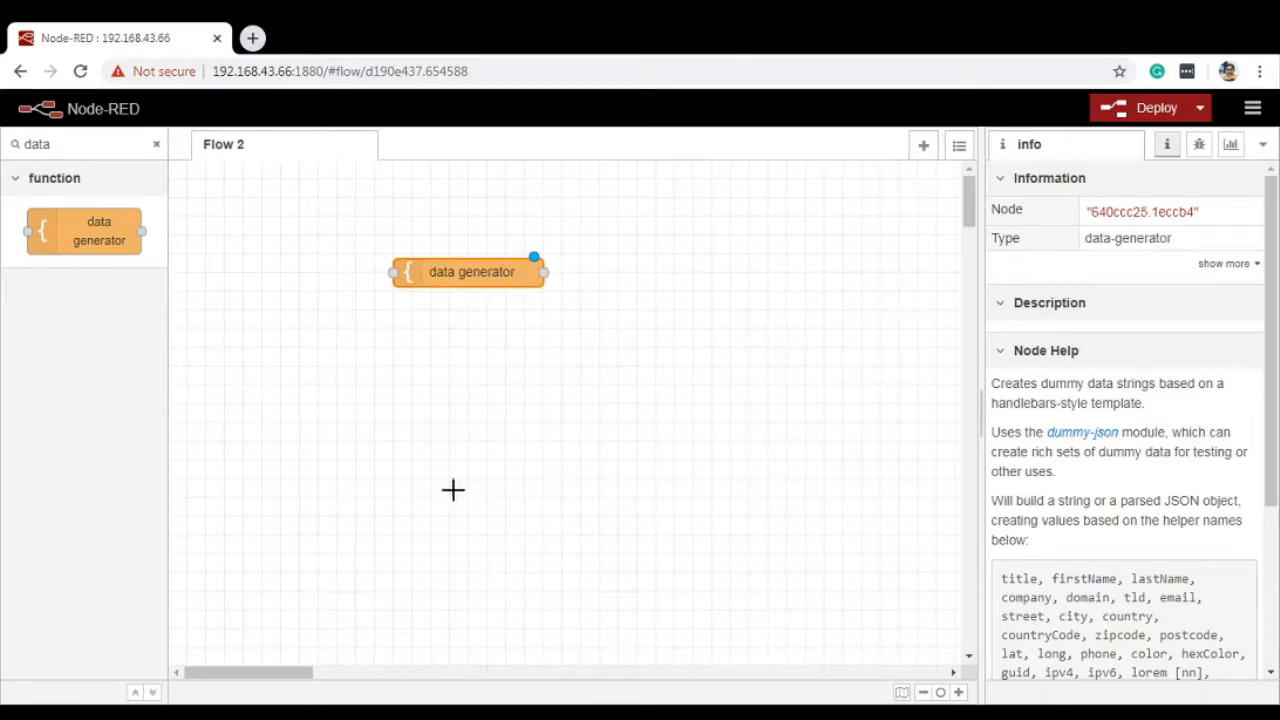
pyautogui.click(156, 144)
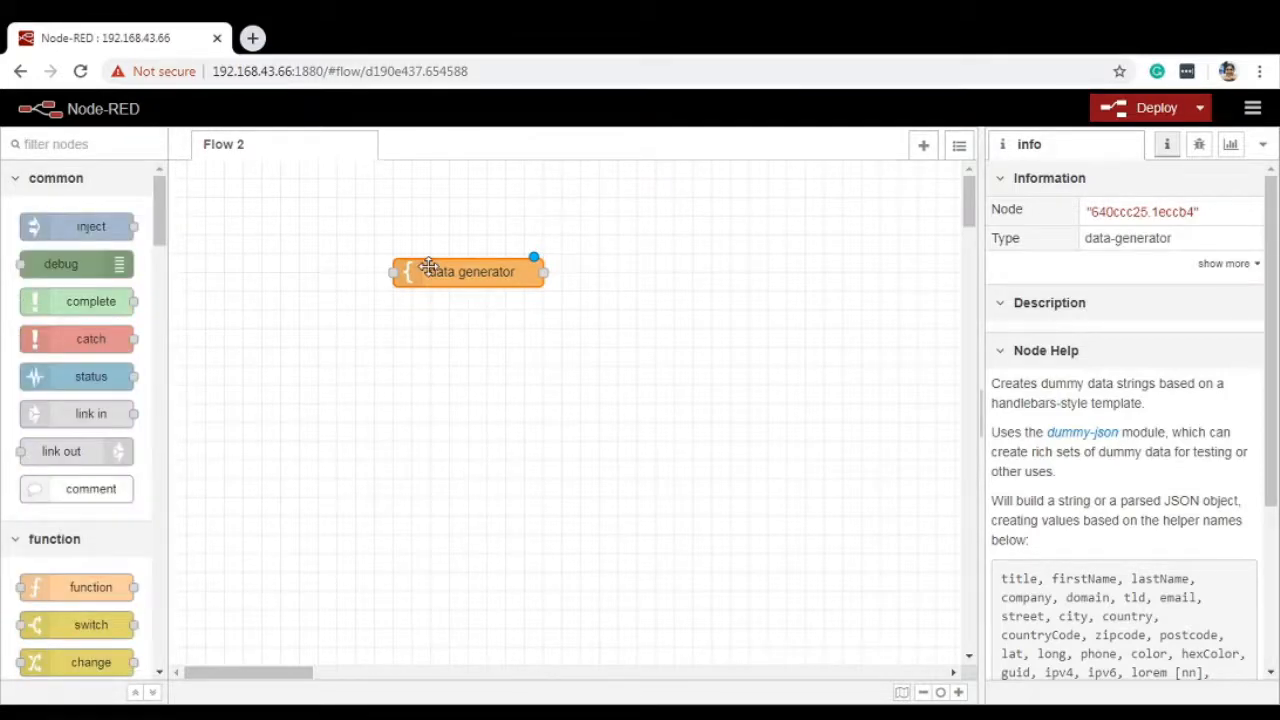
pyautogui.moveTo(460, 277); pyautogui.dragTo(437, 284)
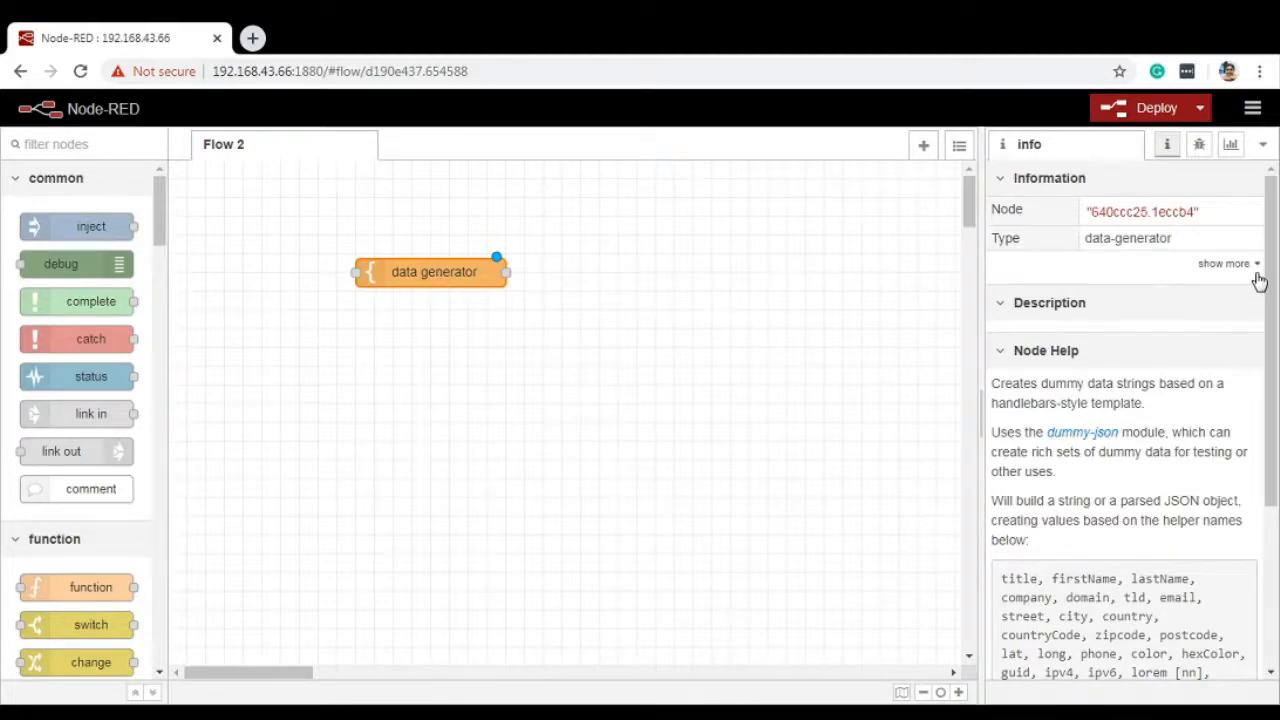
# Step: Read the data generator's node help, including the list of supported helper names
pyautogui.moveTo(1270, 280); pyautogui.dragTo(1272, 465)
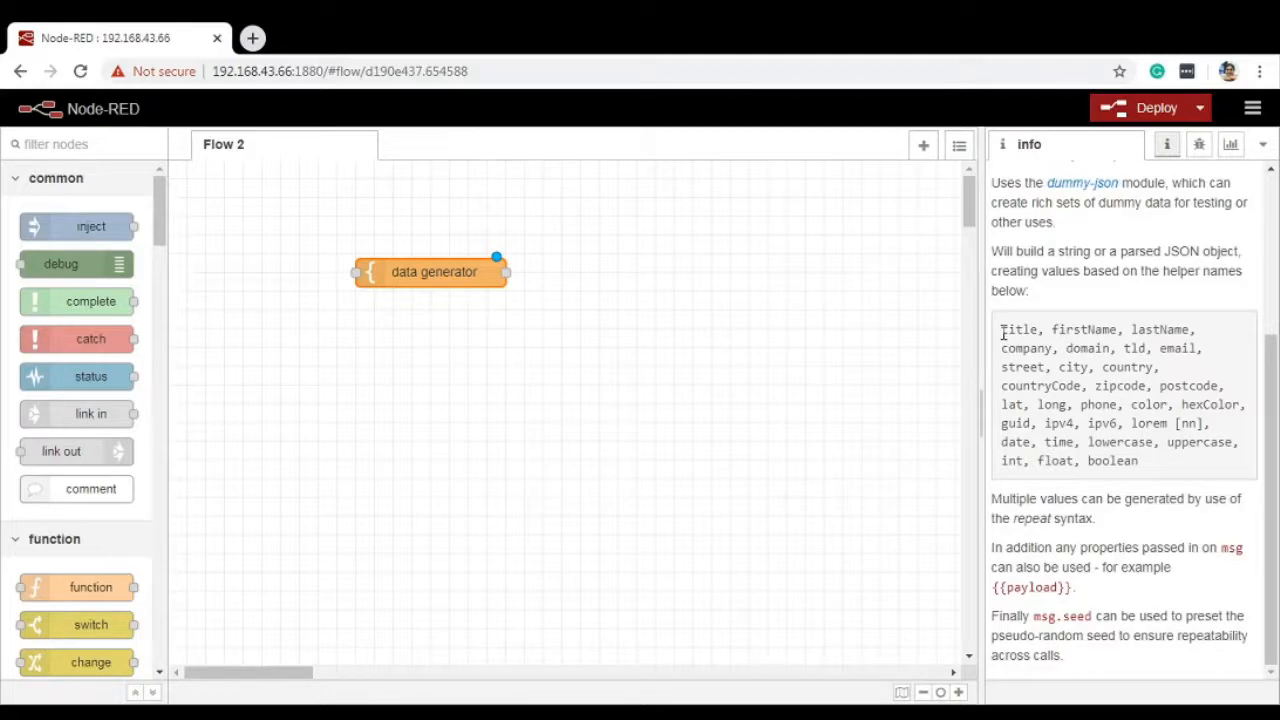
pyautogui.moveTo(1002, 328); pyautogui.dragTo(1147, 467)
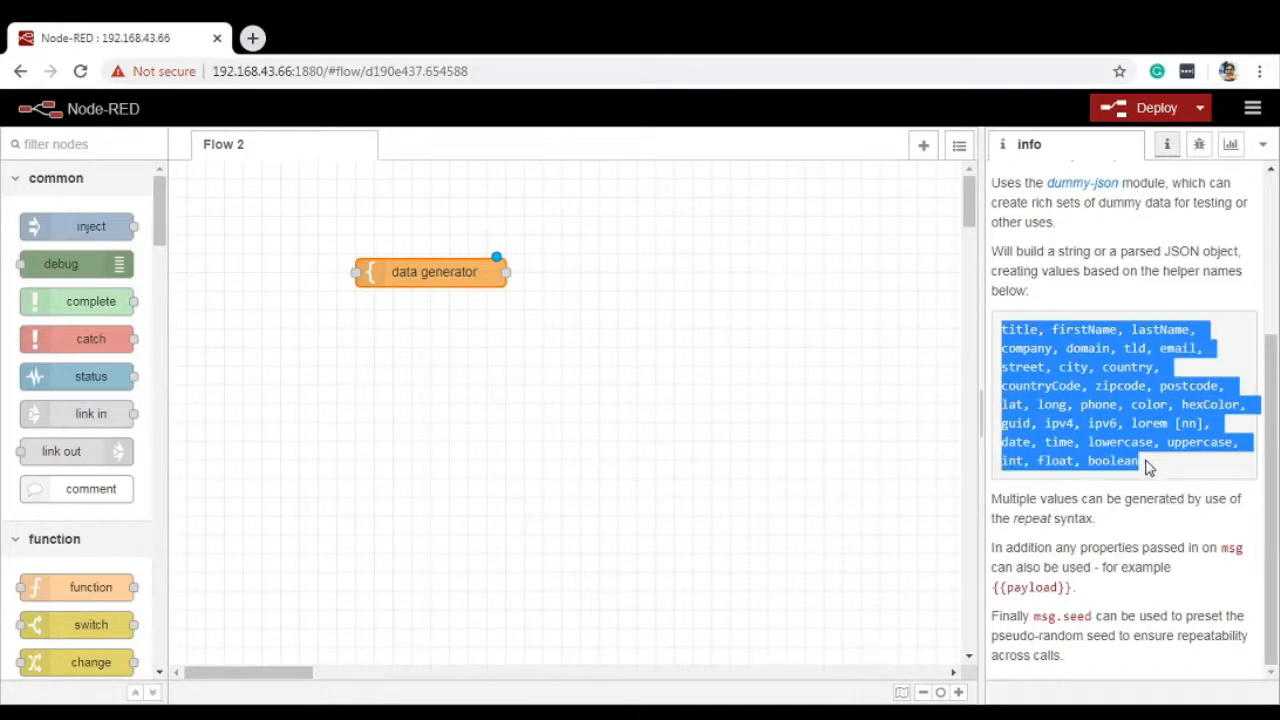
pyautogui.click(1147, 467)
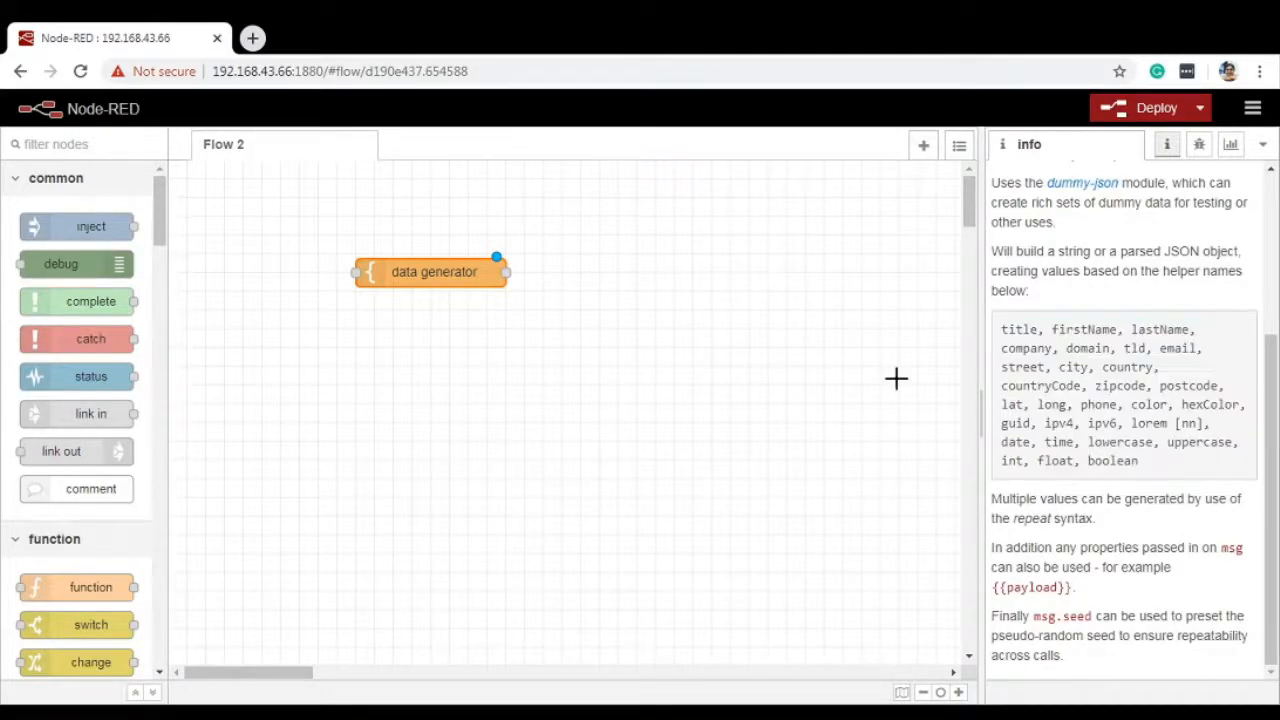
# Step: Examine the data generator node's default template against the helper names in the node help, keeping its settings
pyautogui.doubleClick(458, 277)
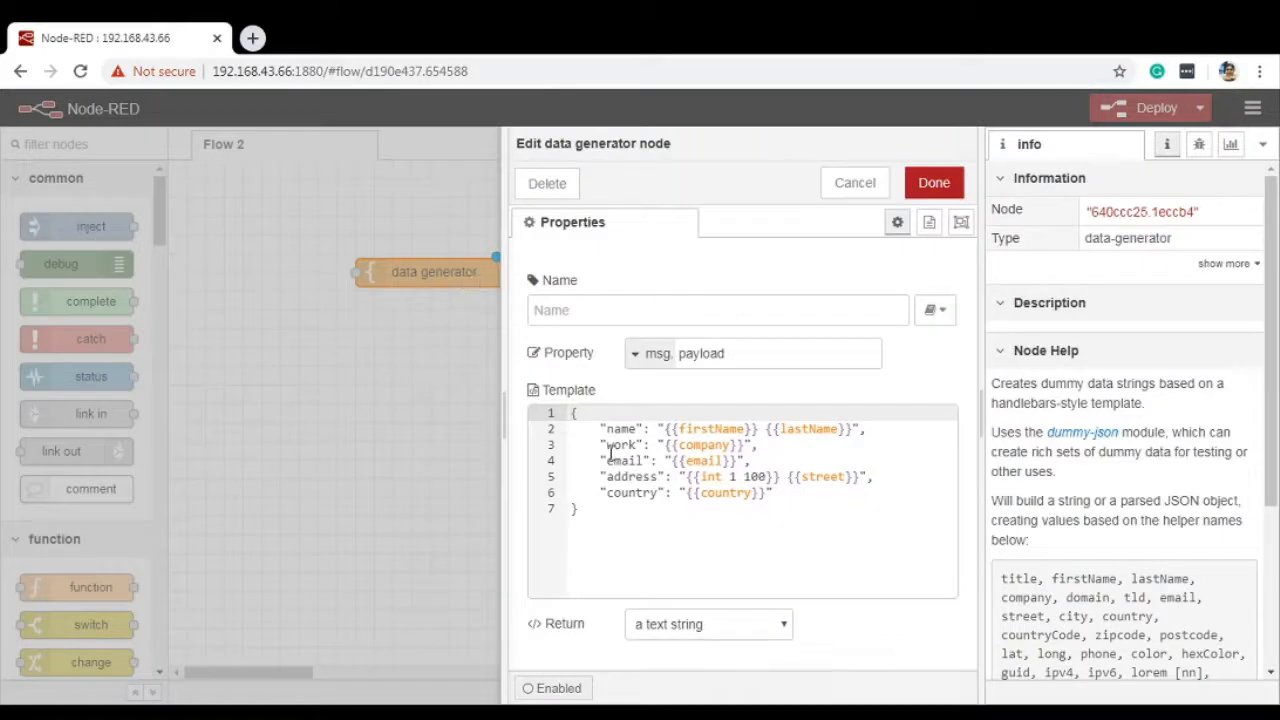
pyautogui.moveTo(572, 413); pyautogui.dragTo(663, 531)
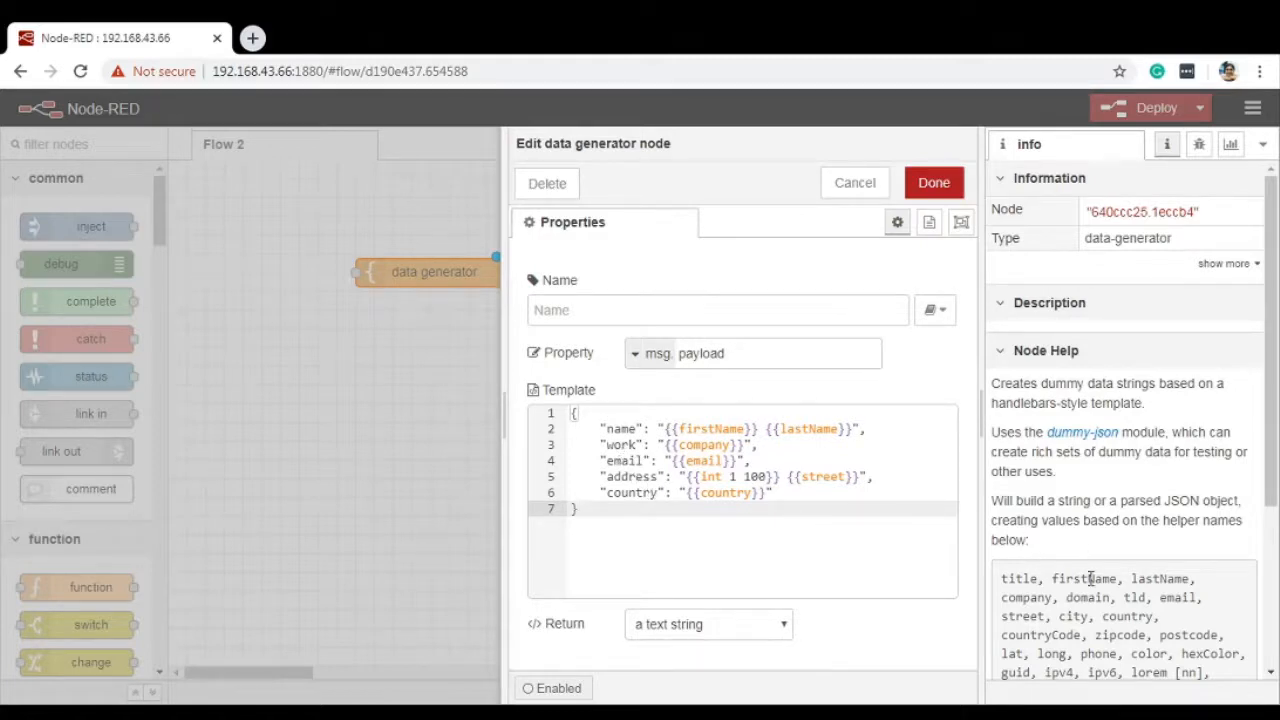
pyautogui.moveTo(1268, 414); pyautogui.dragTo(1272, 510)
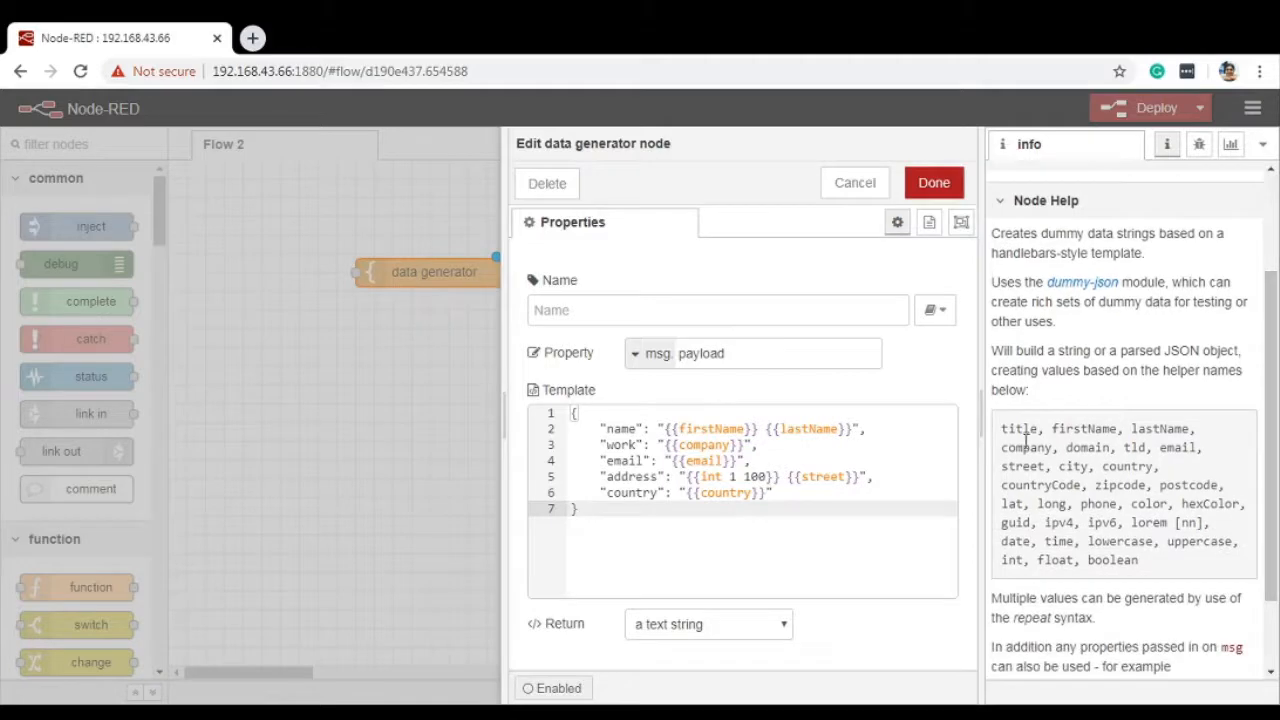
pyautogui.moveTo(1003, 432); pyautogui.dragTo(1140, 561)
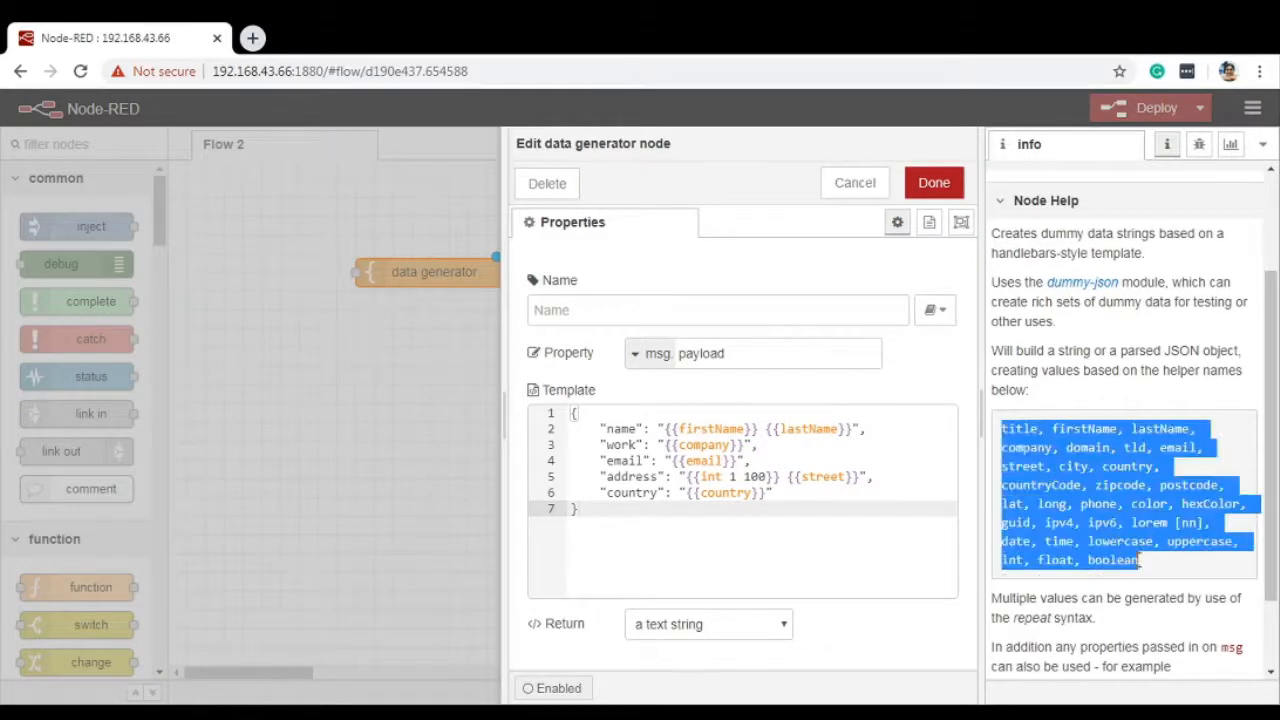
pyautogui.click(829, 503)
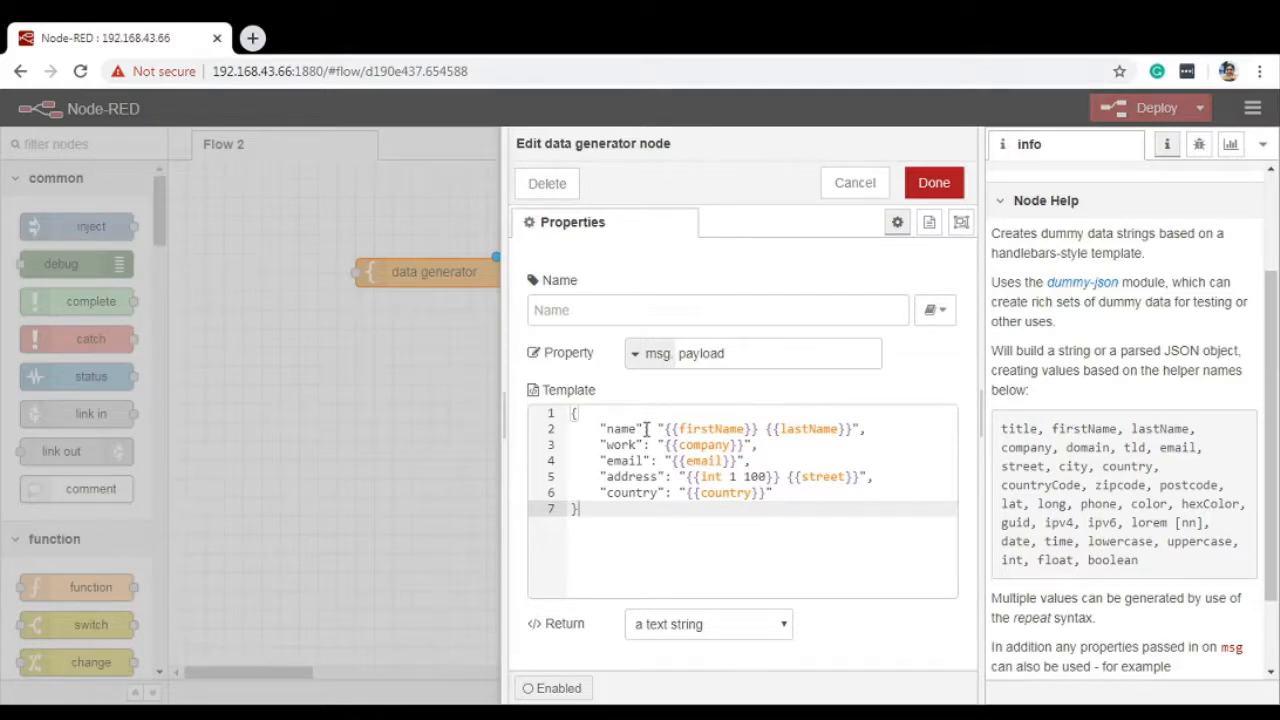
pyautogui.click(933, 183)
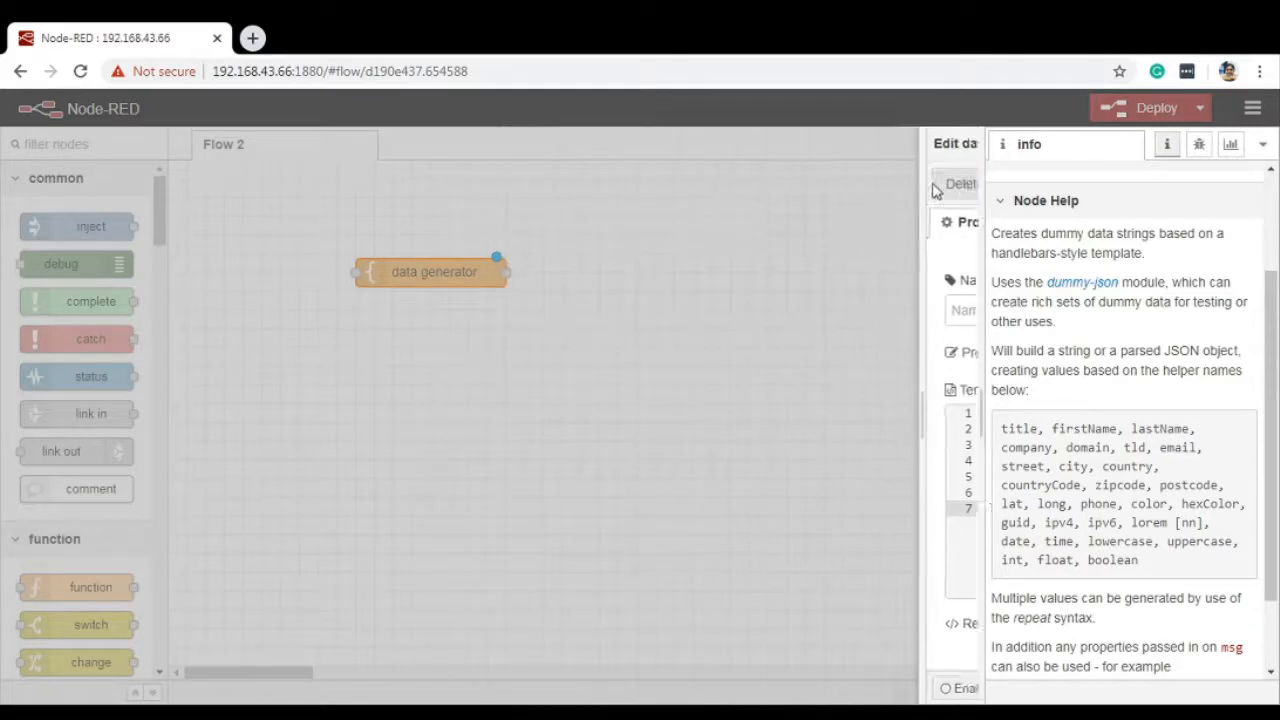
# Step: Add an inject node and a debug node, wiring them to the data generator's input and output respectively
pyautogui.moveTo(90, 226); pyautogui.dragTo(307, 384)
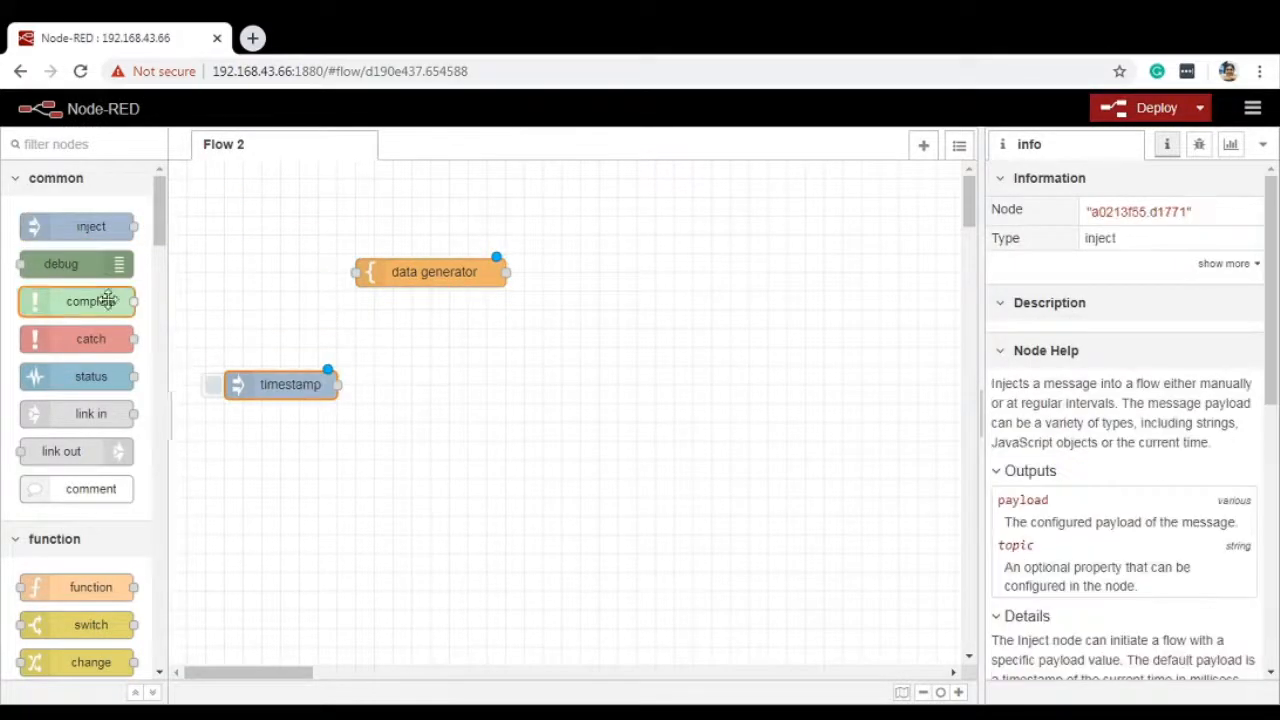
pyautogui.moveTo(58, 268); pyautogui.dragTo(664, 320)
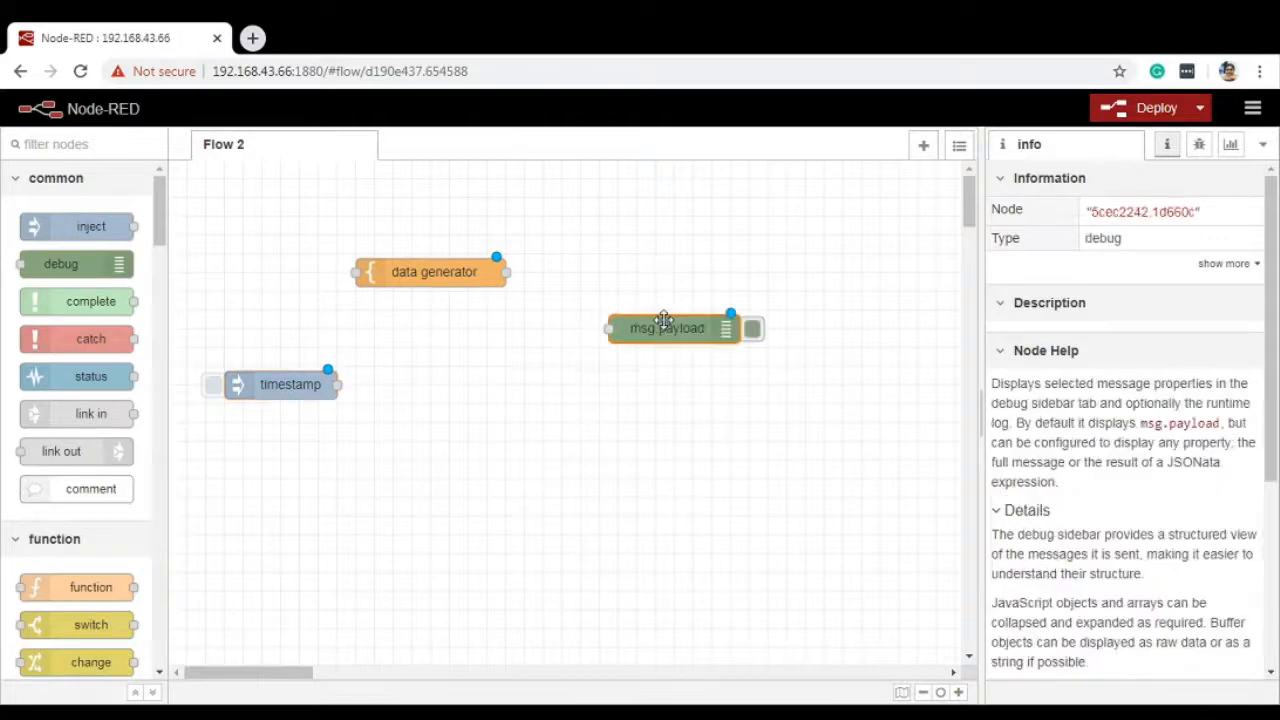
pyautogui.moveTo(506, 272); pyautogui.dragTo(610, 329)
pyautogui.moveTo(337, 384); pyautogui.dragTo(357, 268)
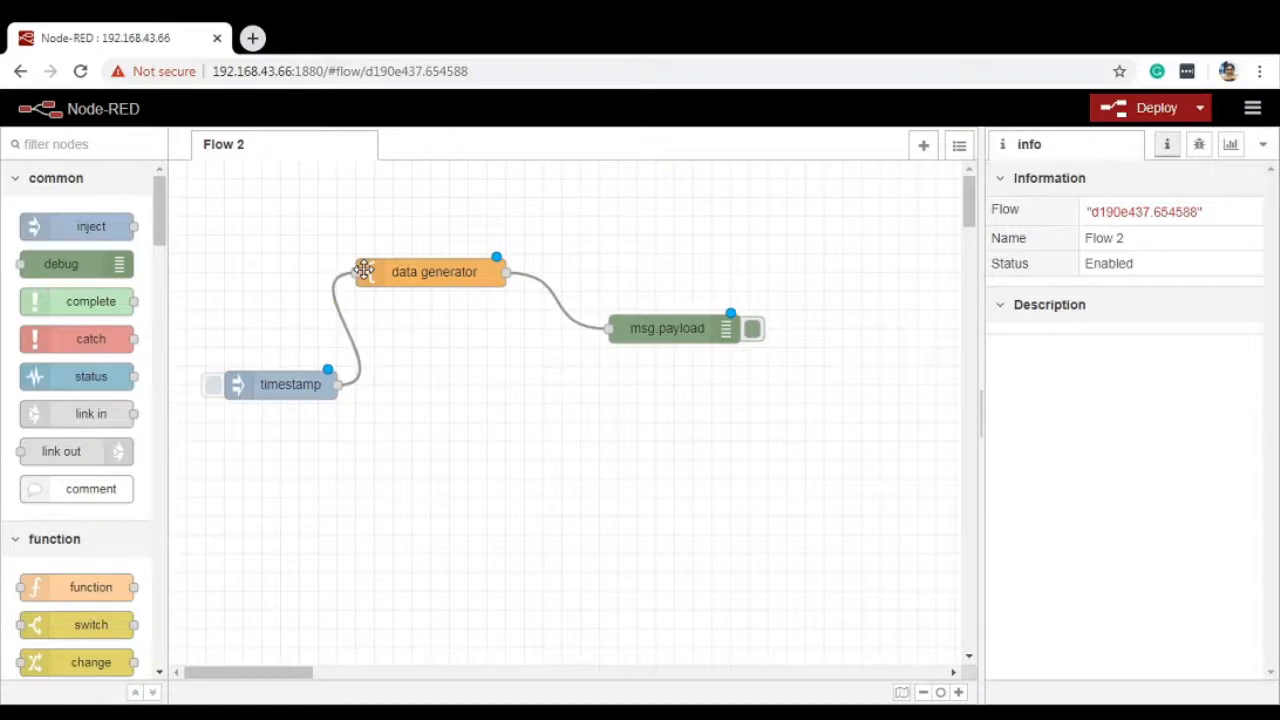
# Step: Check the inject node's properties without changing them, and deploy the flow with the debug messages shown
pyautogui.doubleClick(276, 392)
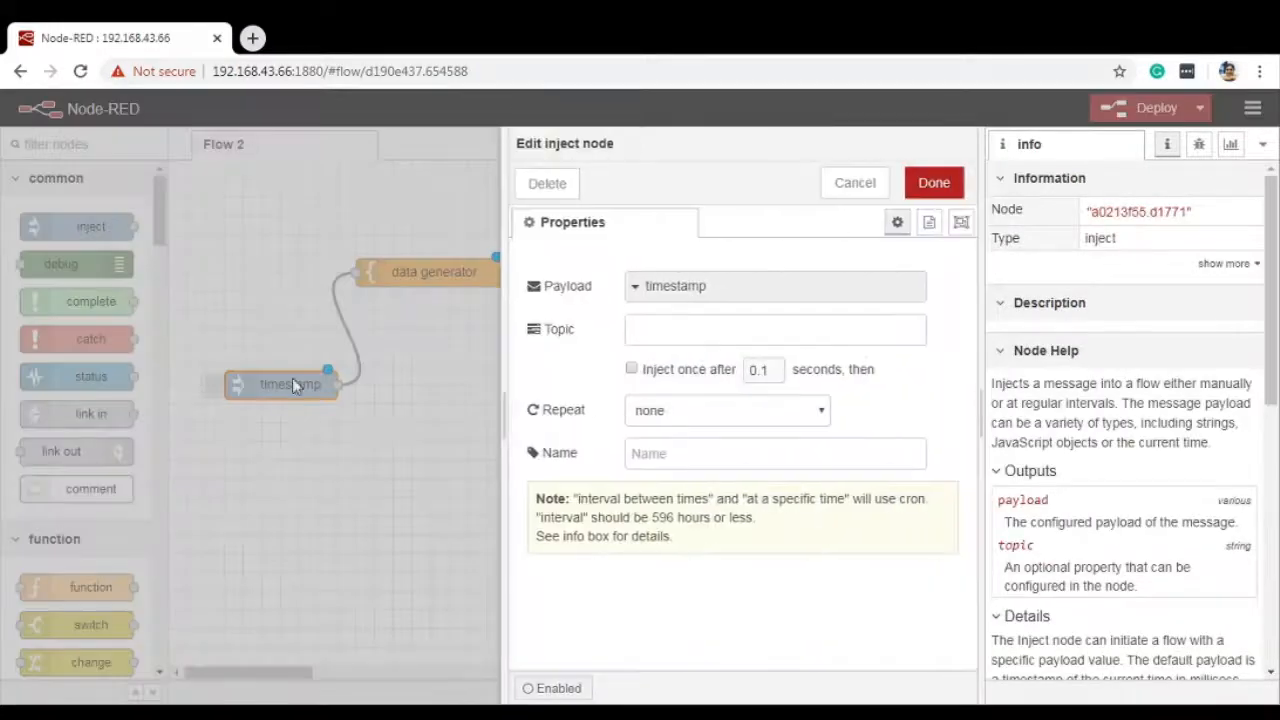
pyautogui.click(852, 190)
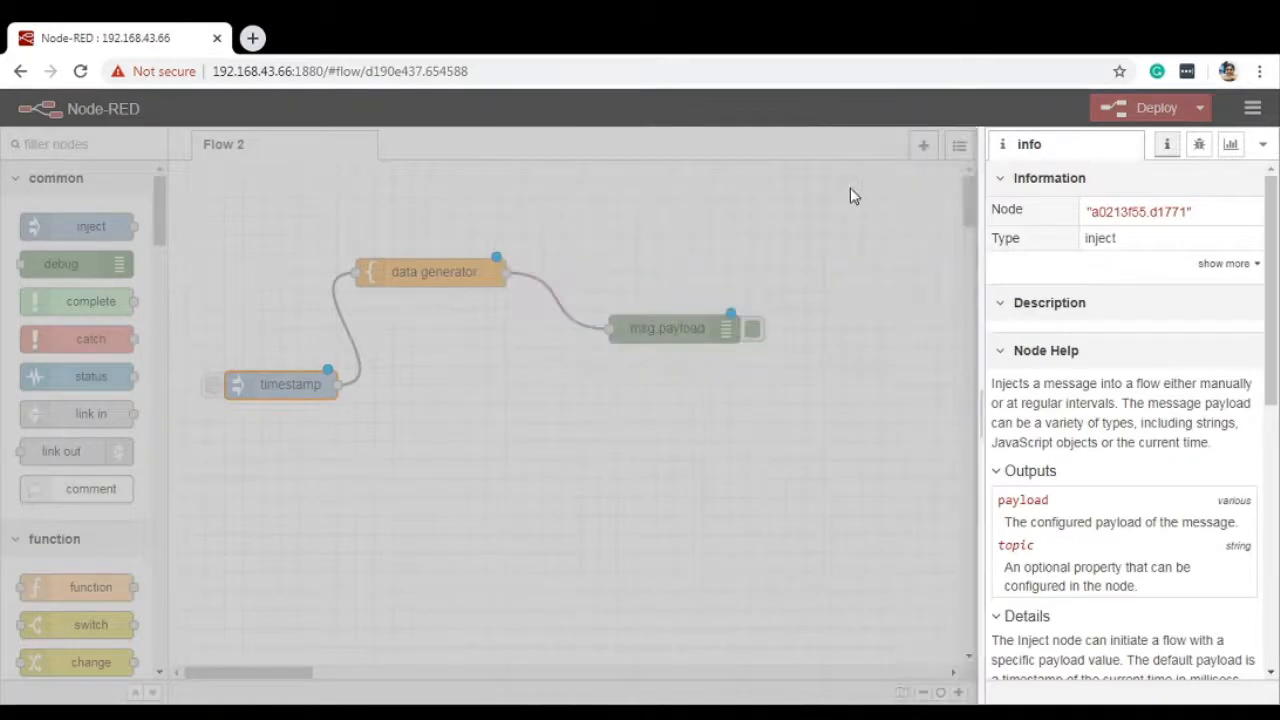
pyautogui.click(1118, 108)
pyautogui.click(1199, 145)
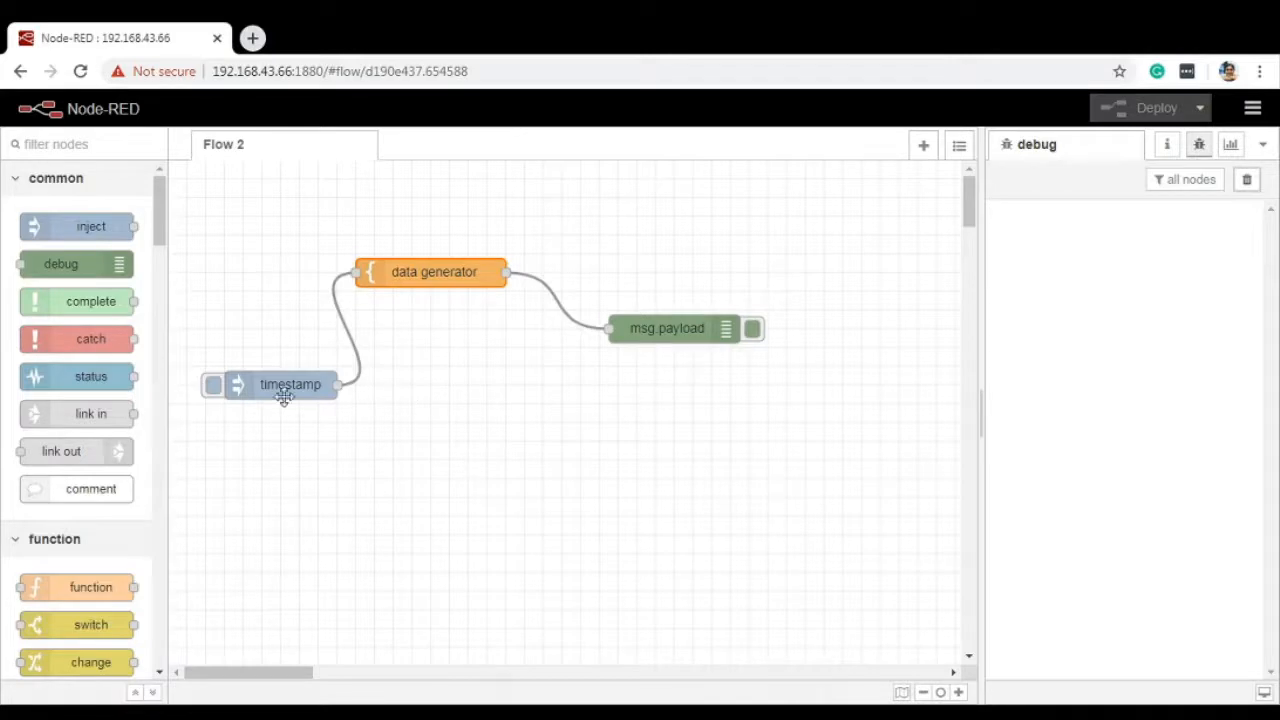
# Step: Trigger the timestamp inject node twice and expand each generated msg.payload in the debug output
pyautogui.click(210, 390)
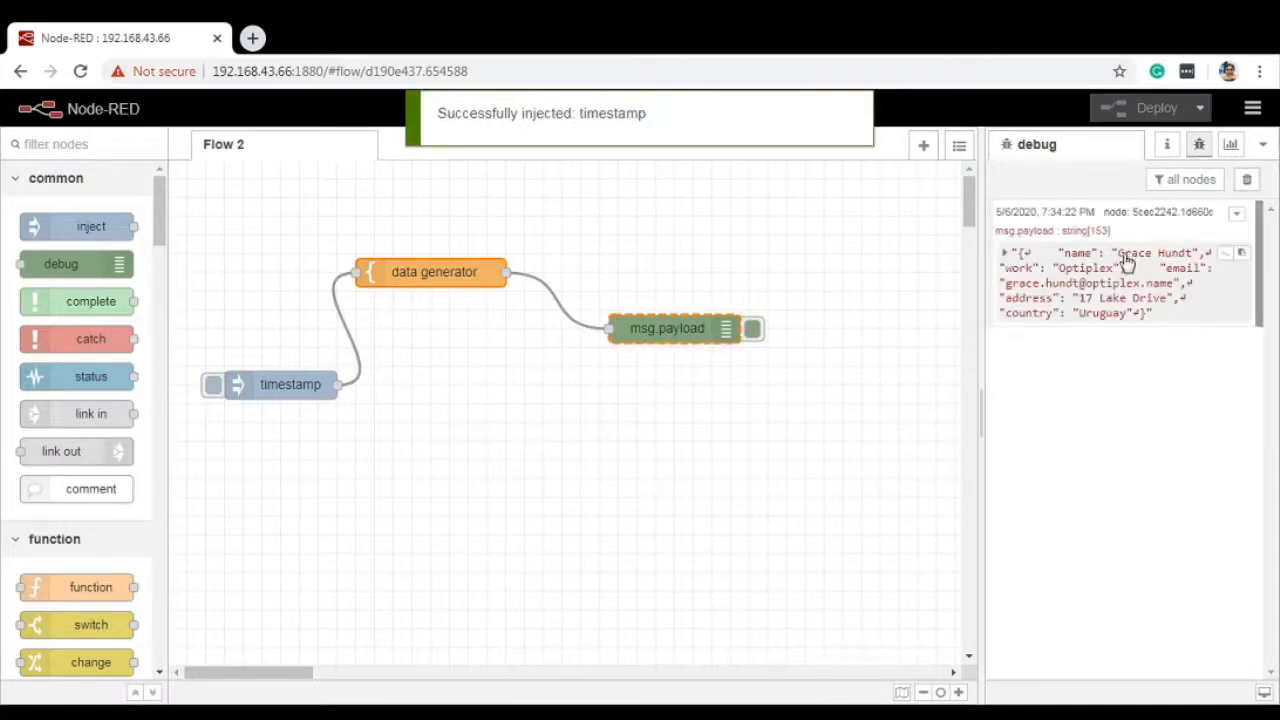
pyautogui.click(1004, 255)
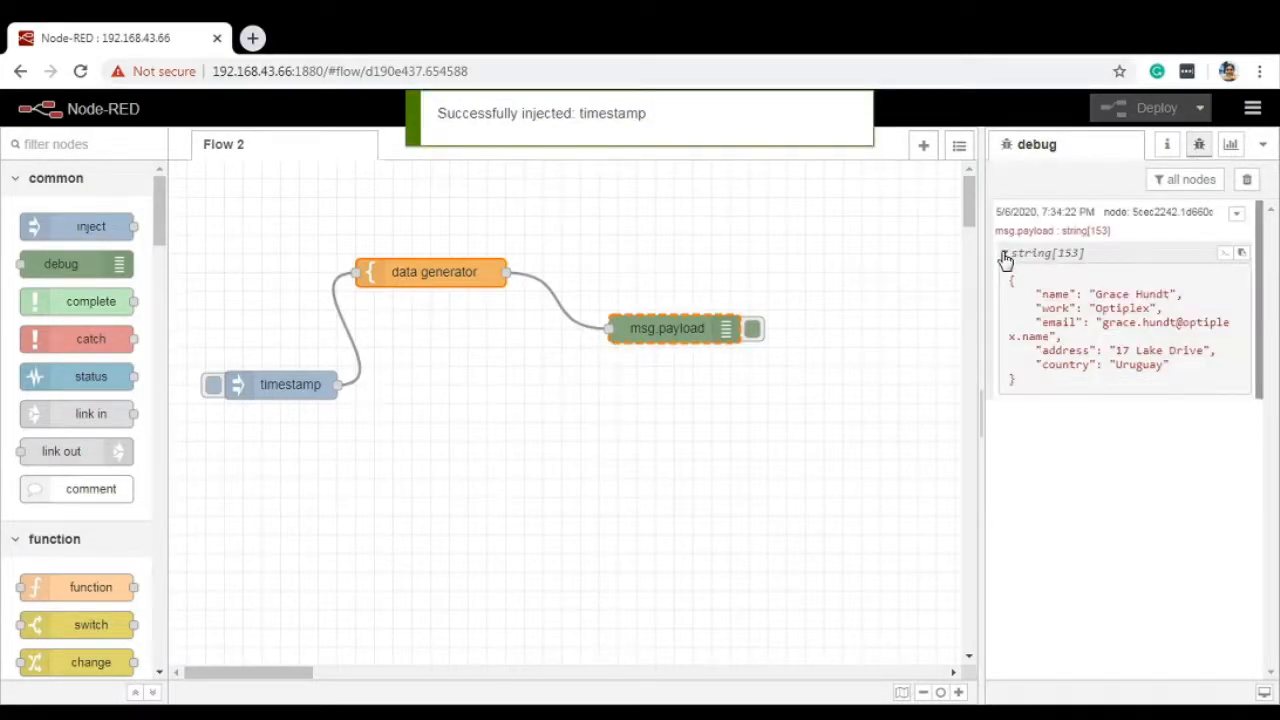
pyautogui.click(214, 390)
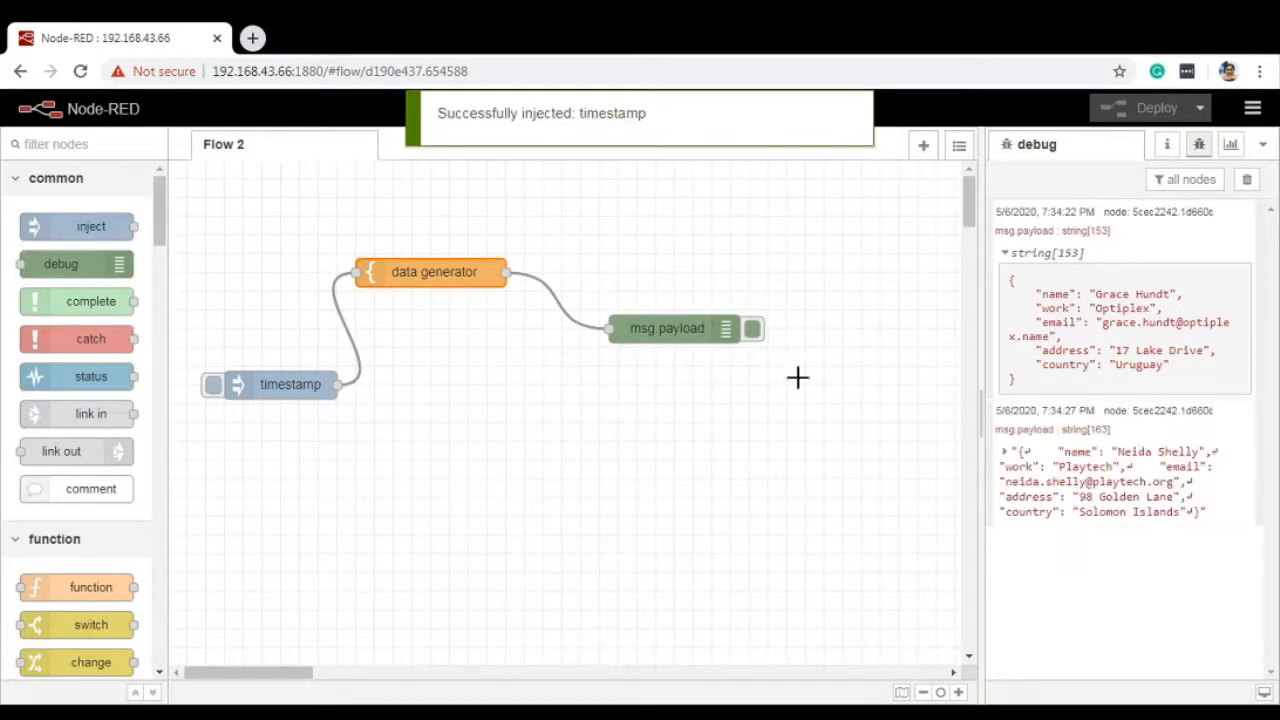
pyautogui.click(1005, 453)
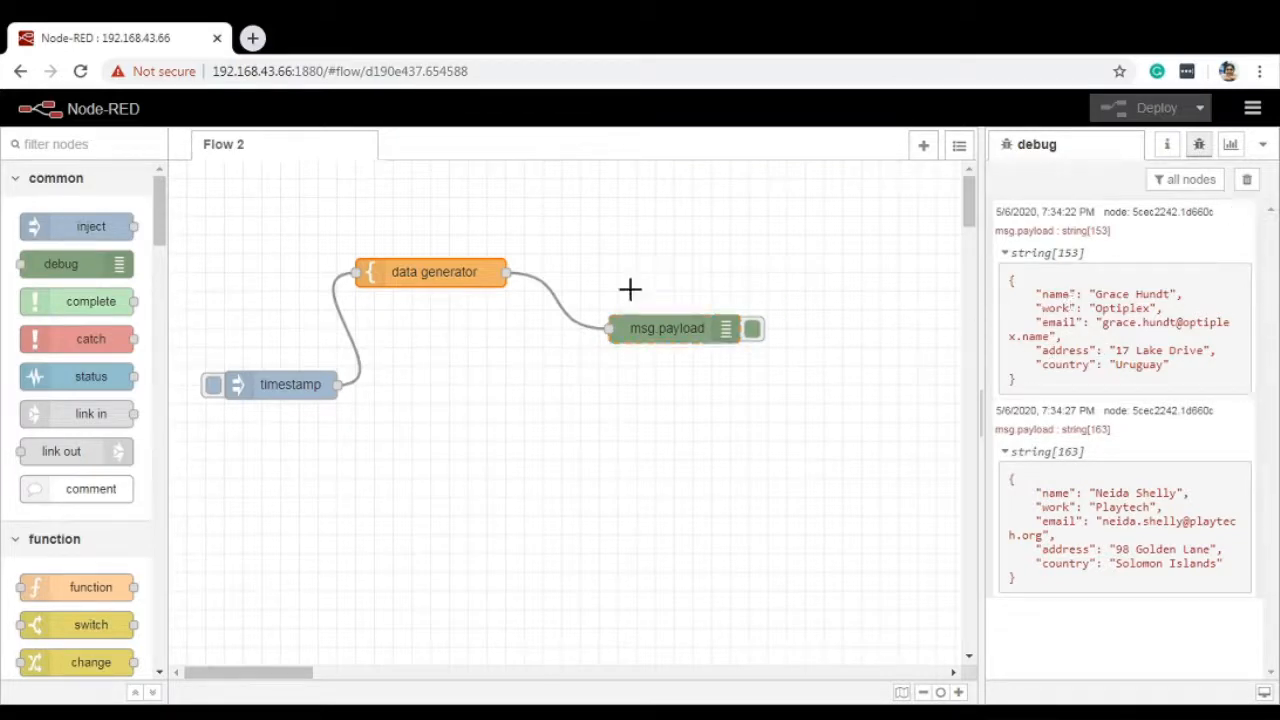
# Step: Remove {{lastName}} from the name field and {{street}} from the address field of the data generator's template
pyautogui.moveTo(424, 268); pyautogui.dragTo(425, 259)
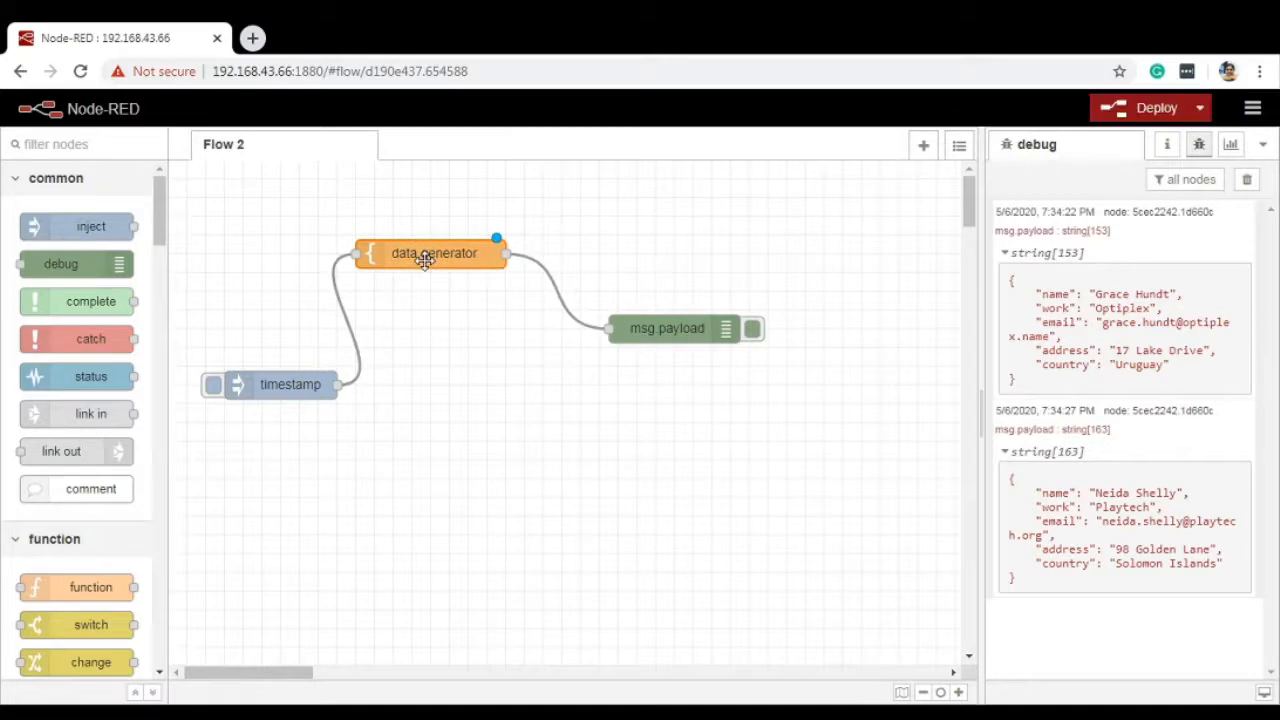
pyautogui.doubleClick(425, 259)
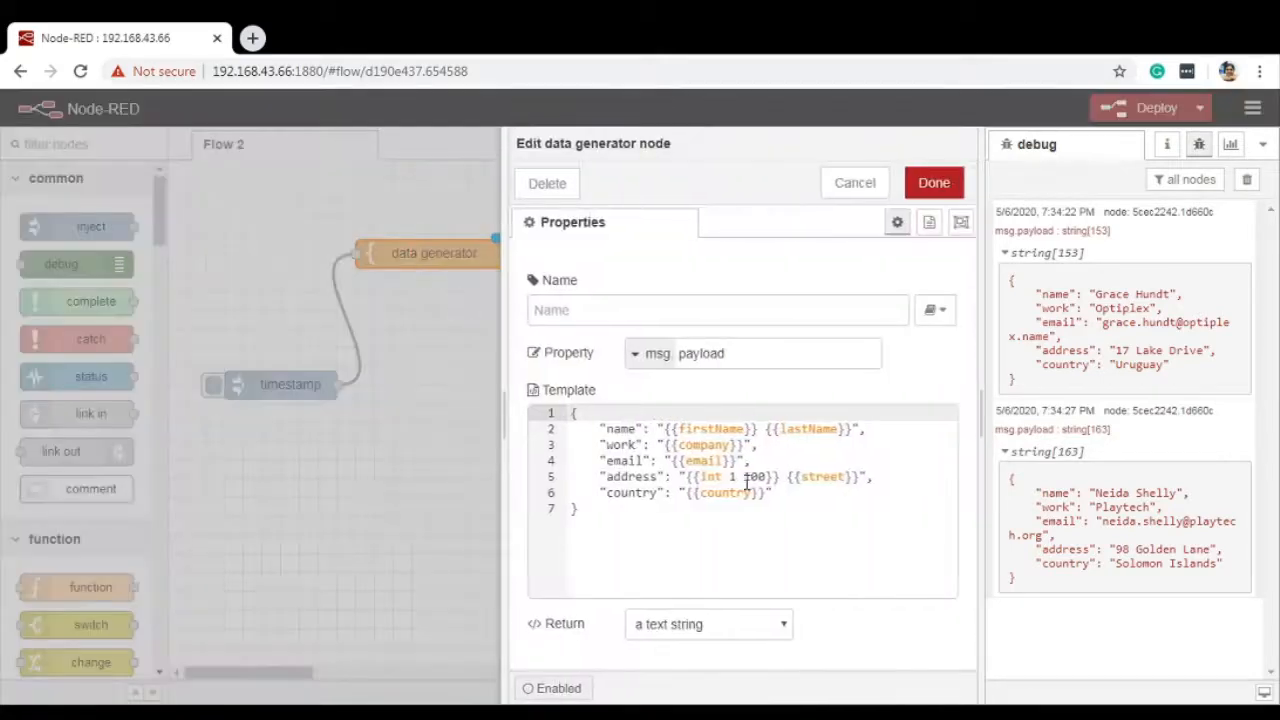
pyautogui.moveTo(600, 428); pyautogui.dragTo(778, 494)
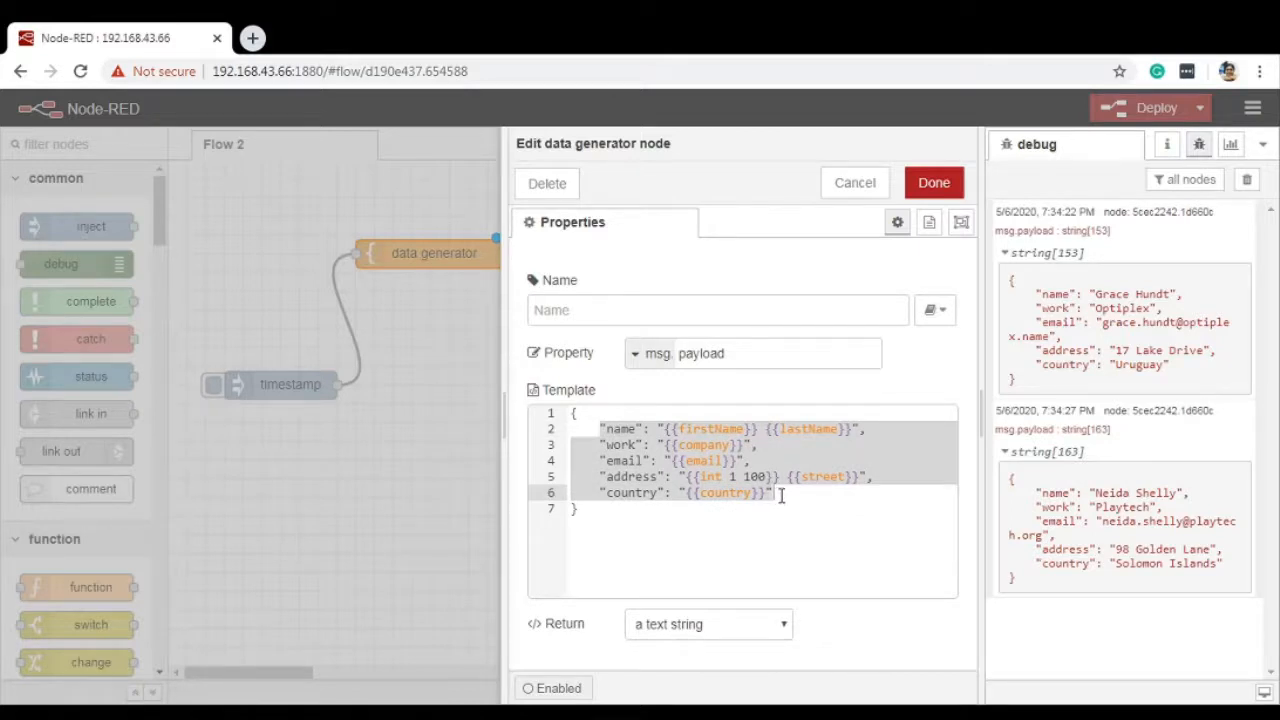
pyautogui.click(835, 429)
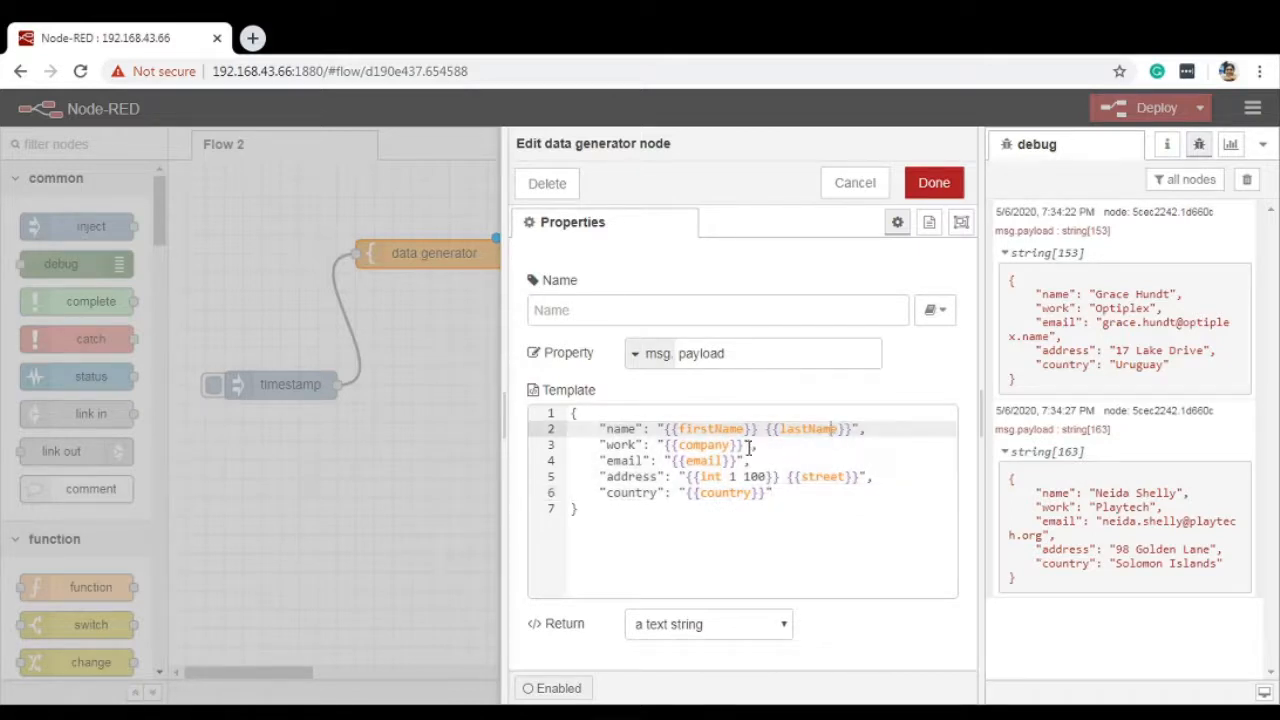
pyautogui.moveTo(771, 432); pyautogui.dragTo(851, 437)
pyautogui.press('BackSpace')
pyautogui.moveTo(787, 477); pyautogui.dragTo(858, 484)
pyautogui.press('BackSpace')
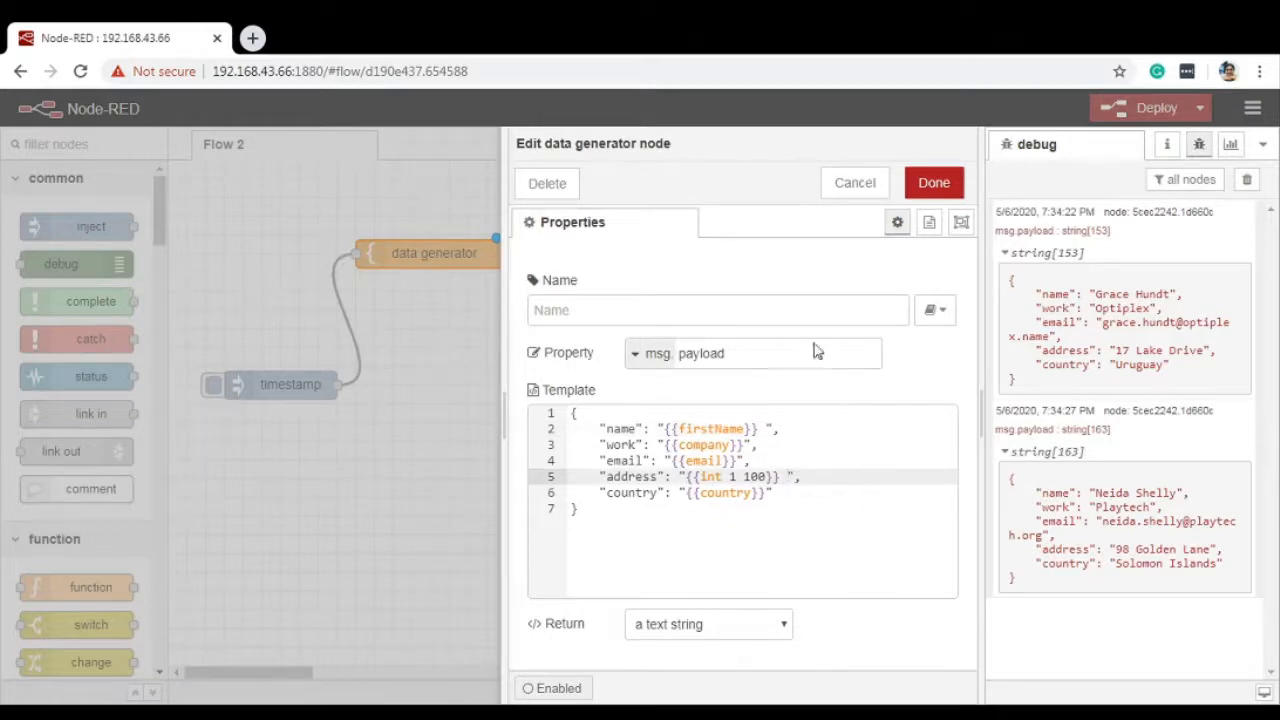
pyautogui.click(931, 183)
# Step: Redeploy the flow and trigger the inject node with the debug log cleared, expanding the generated message
pyautogui.click(1118, 110)
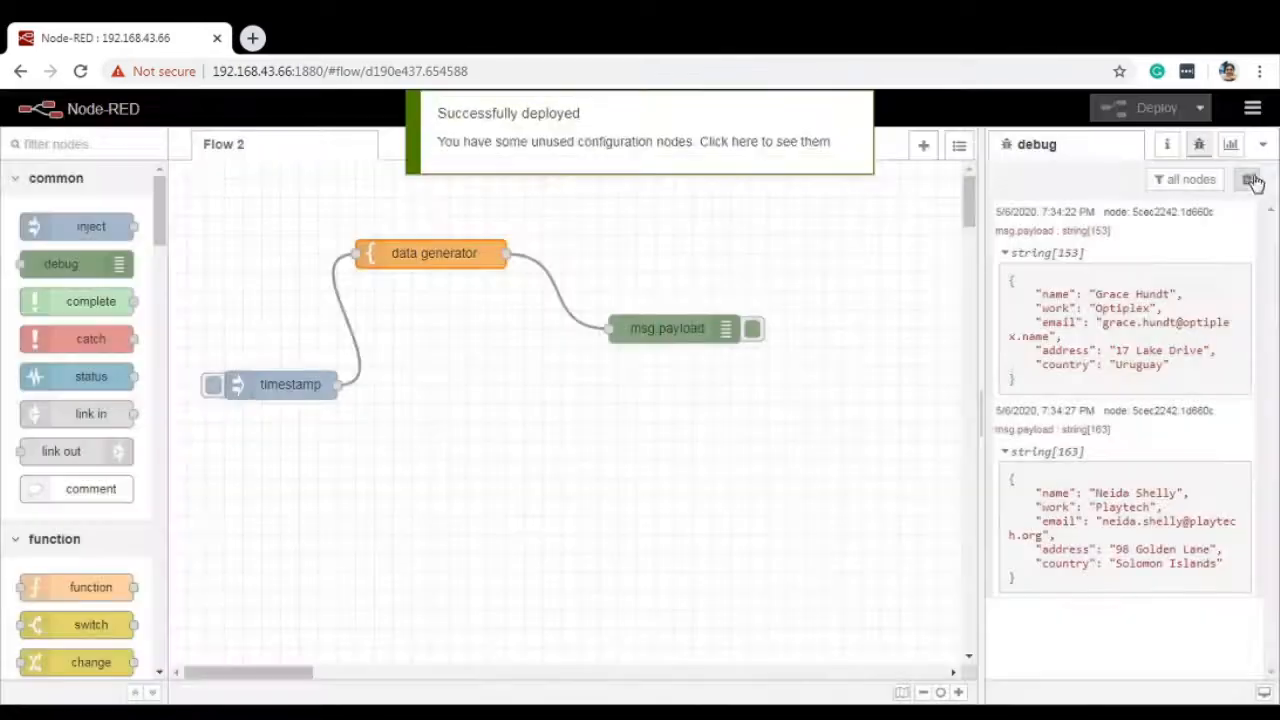
pyautogui.click(1247, 182)
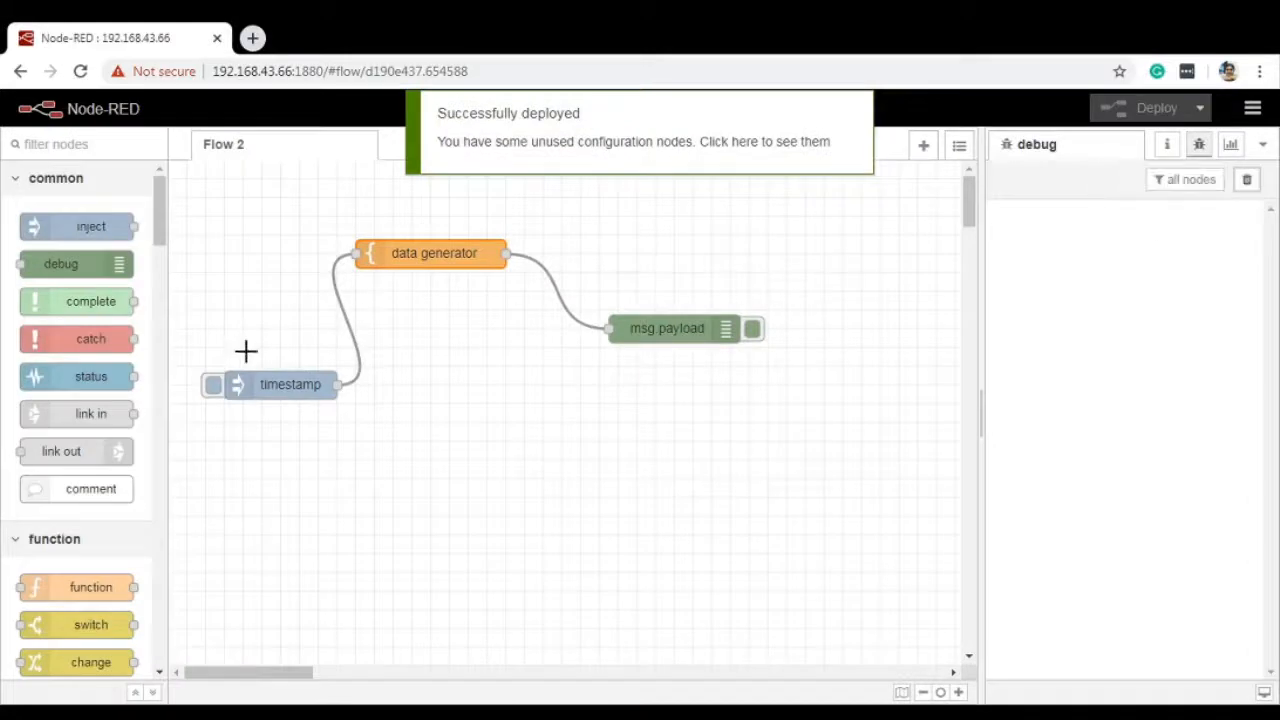
pyautogui.click(212, 388)
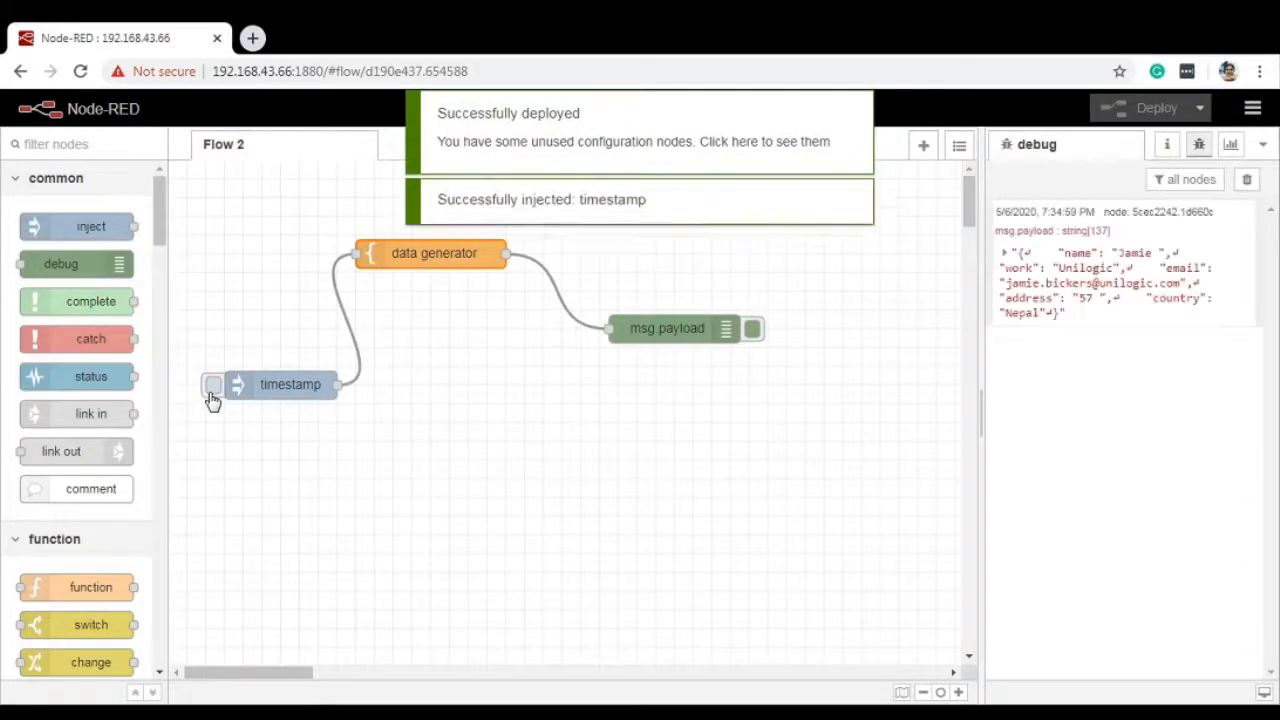
pyautogui.click(1003, 257)
pyautogui.moveTo(1128, 293); pyautogui.dragTo(1194, 329)
pyautogui.click(1196, 330)
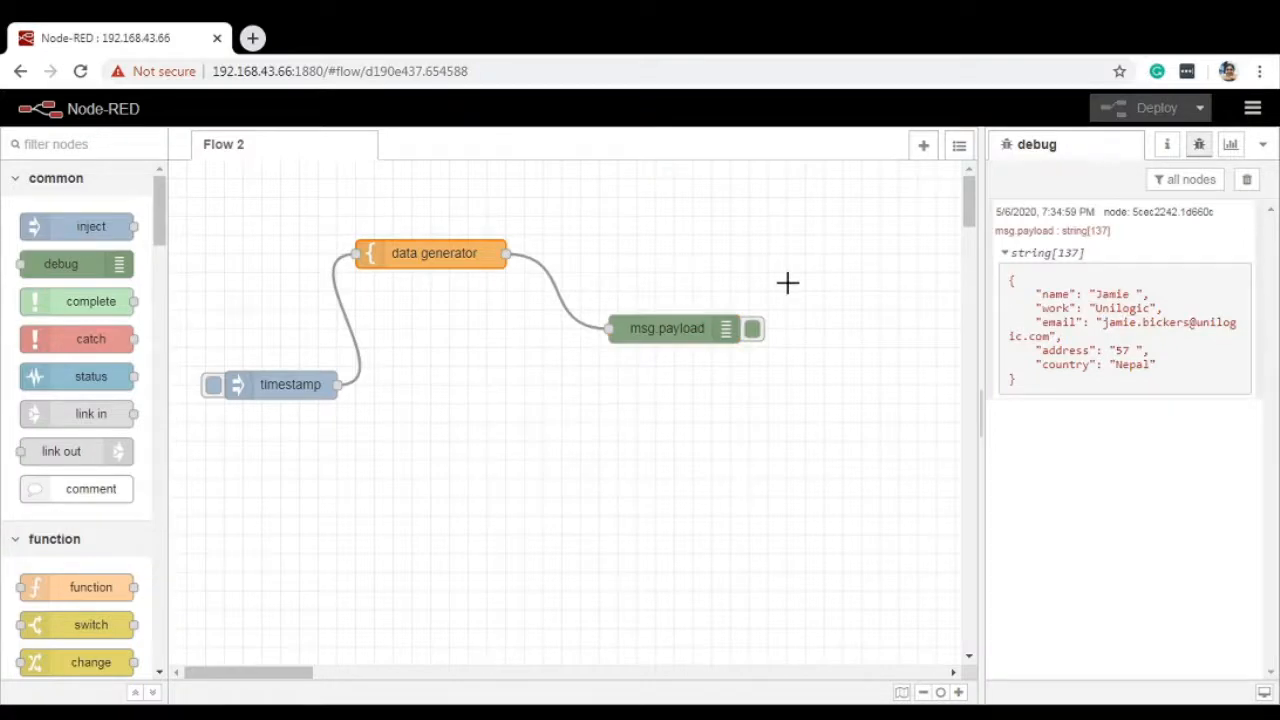
# Step: Review the helper names and usage notes in the data generator's node help again
pyautogui.click(1165, 144)
pyautogui.scroll(-5, 1062, 383)
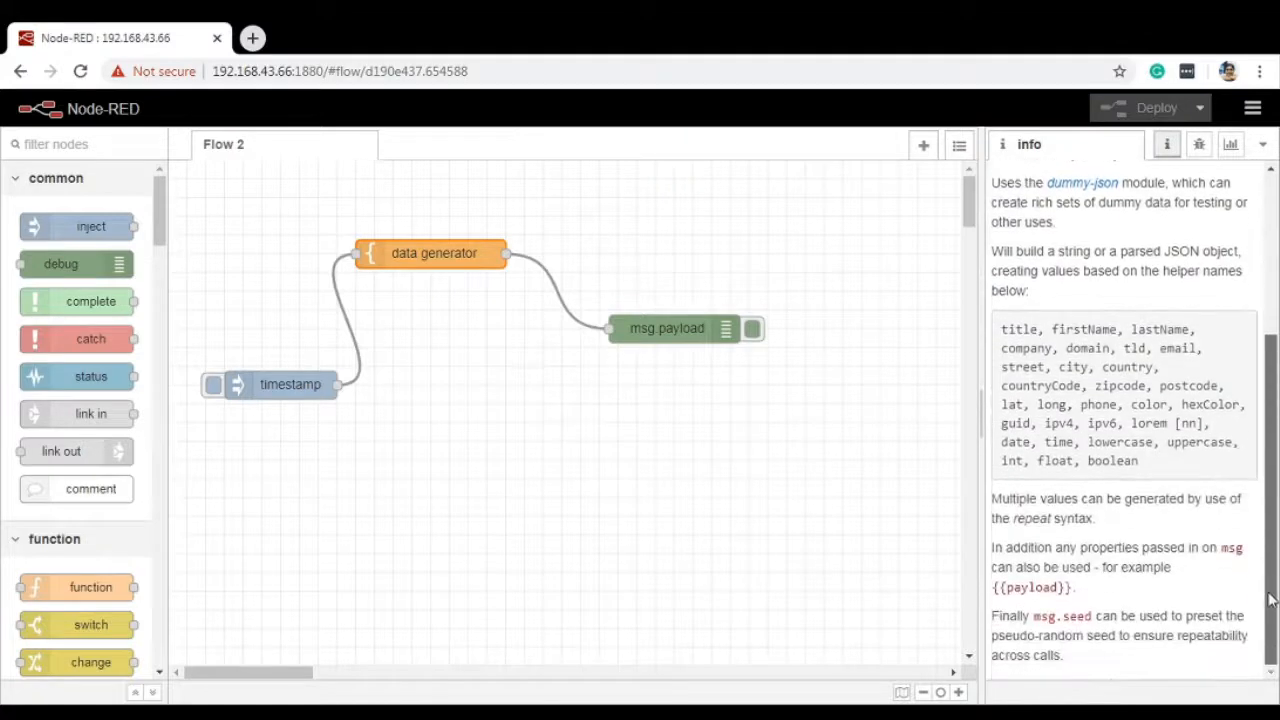
pyautogui.moveTo(1147, 391); pyautogui.dragTo(1124, 391)
pyautogui.click(1124, 391)
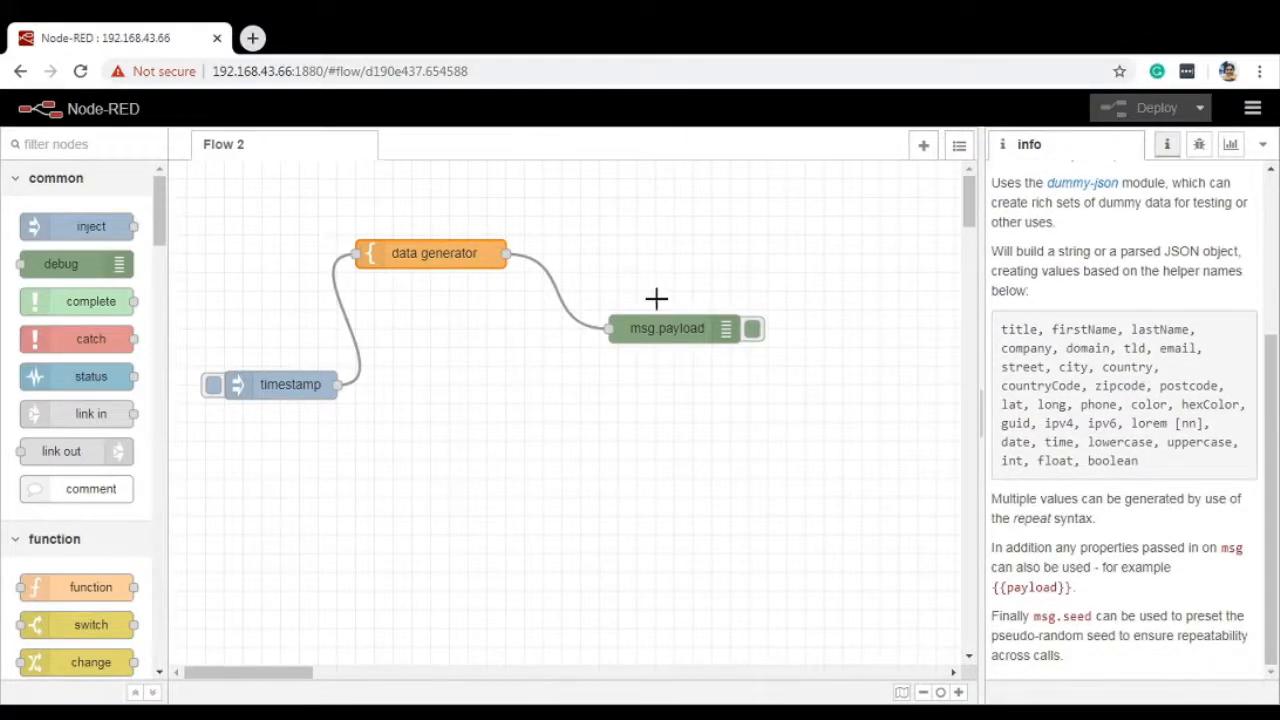
# Step: Add an "AAAA":"{{zipcode}}" line below the country field in the data generator's template and save the node
pyautogui.doubleClick(432, 253)
pyautogui.click(790, 492)
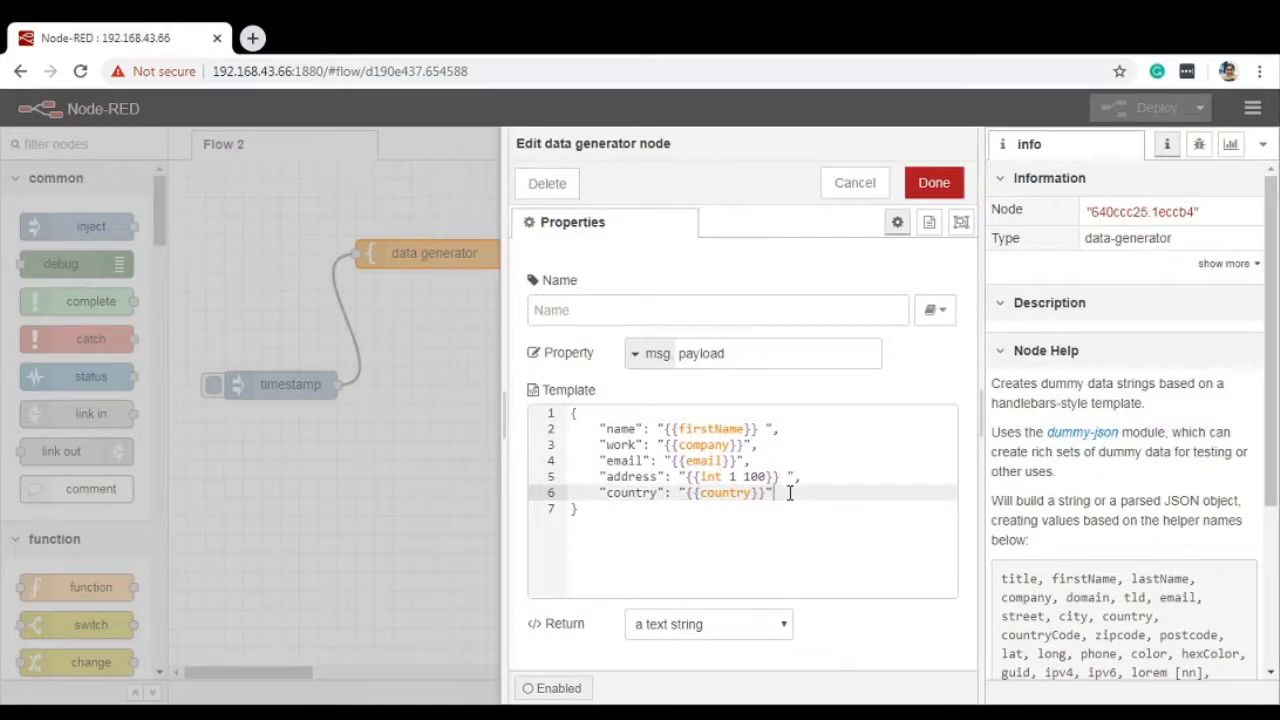
pyautogui.press('Return')
pyautogui.write('"zipcon')
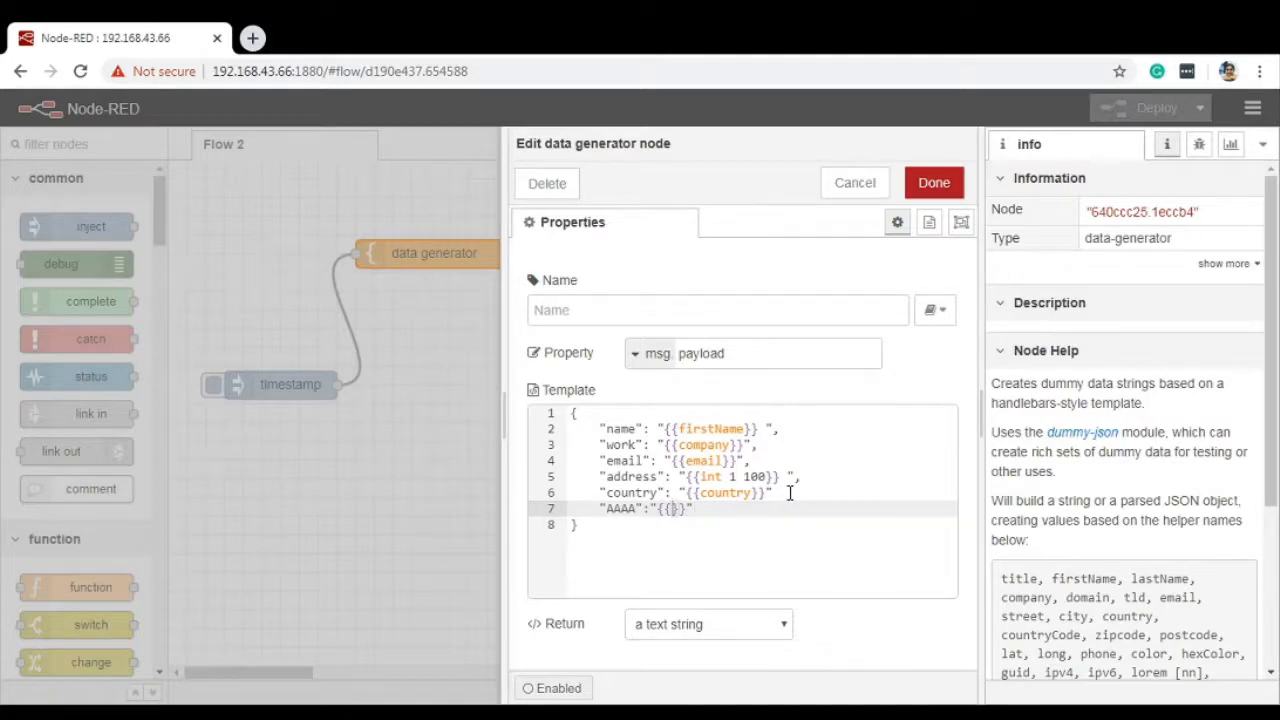
pyautogui.write('zipcode')
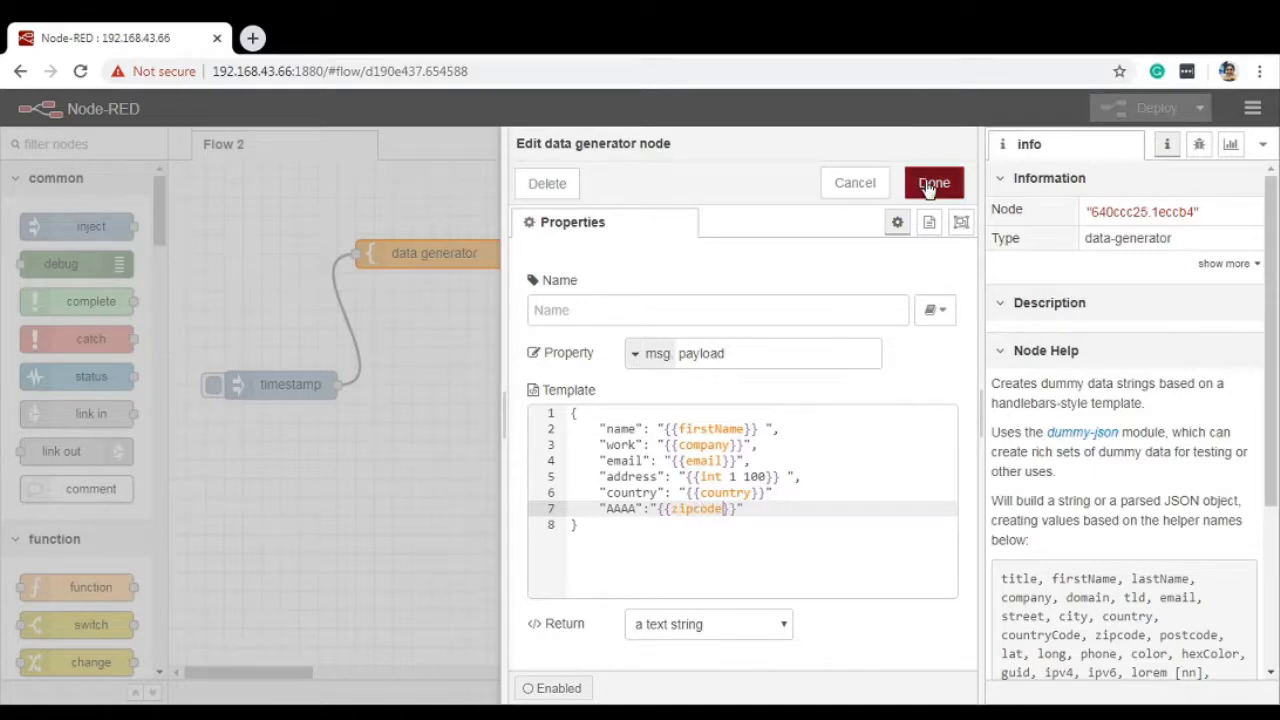
pyautogui.click(928, 186)
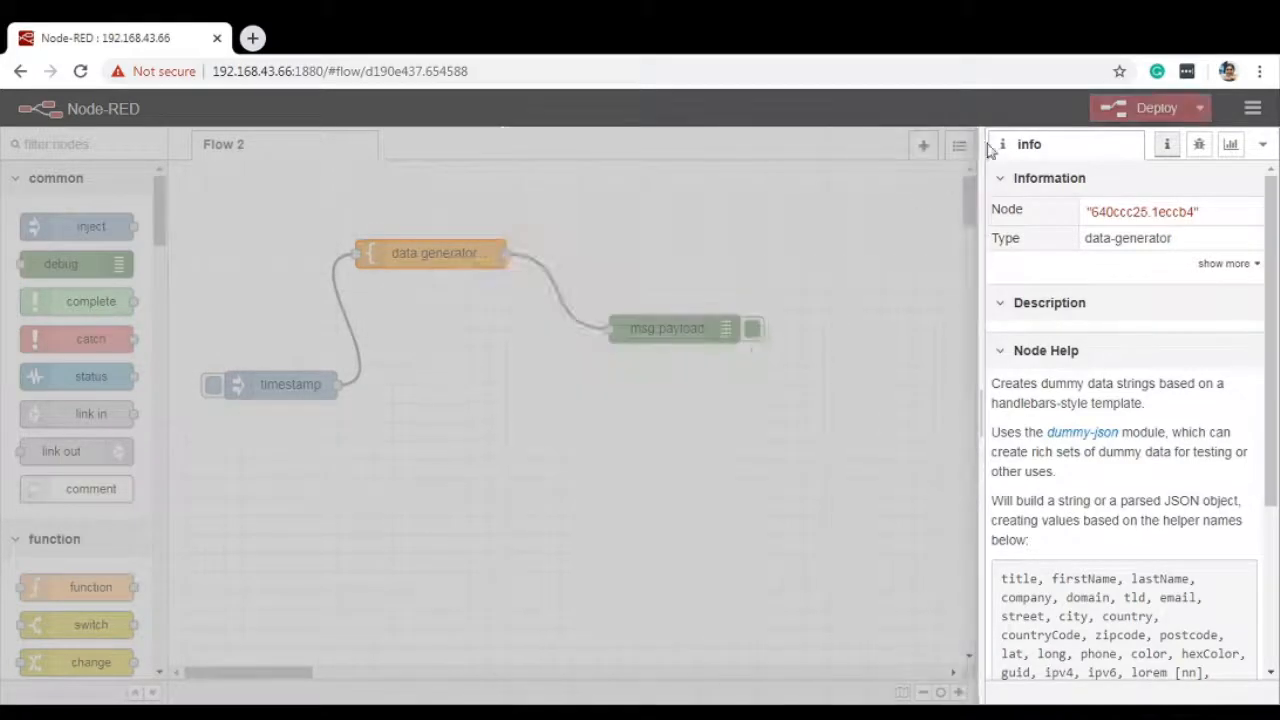
# Step: Redeploy the flow and trigger the timestamp inject with the debug log cleared, examining the AAAA value in the expanded message
pyautogui.click(1152, 108)
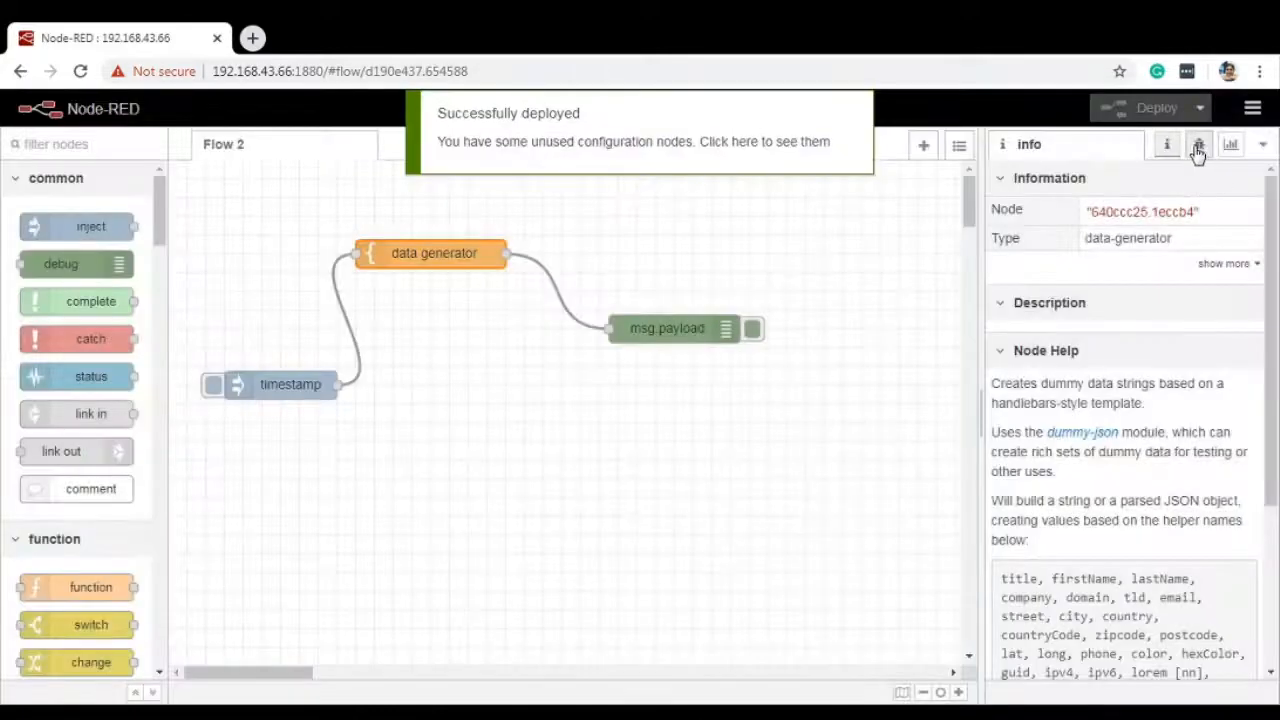
pyautogui.click(1199, 145)
pyautogui.click(1247, 179)
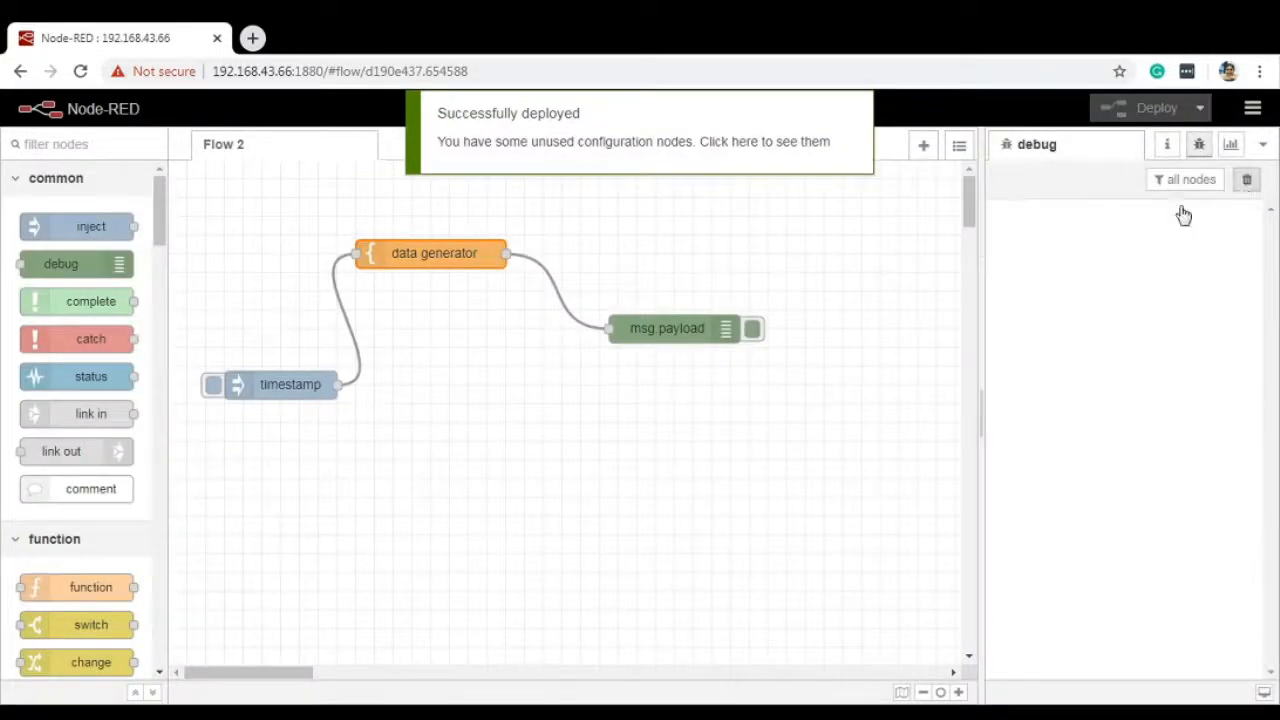
pyautogui.click(213, 385)
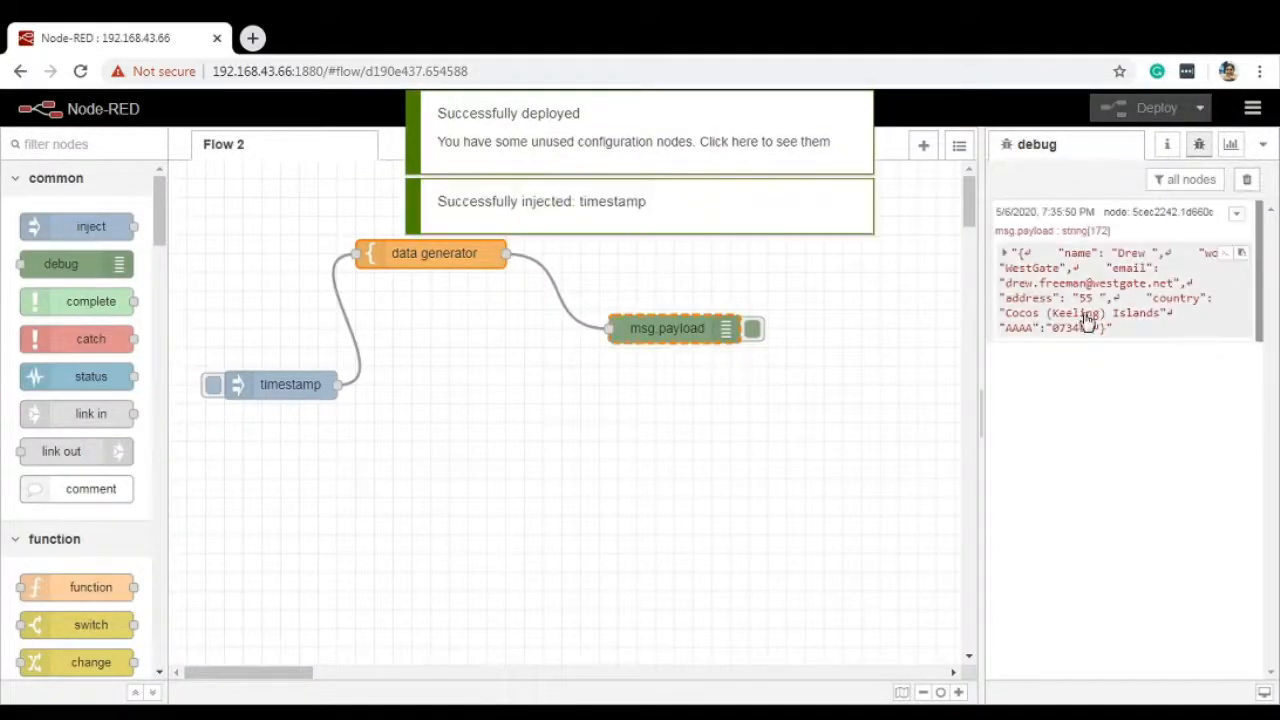
pyautogui.click(1005, 255)
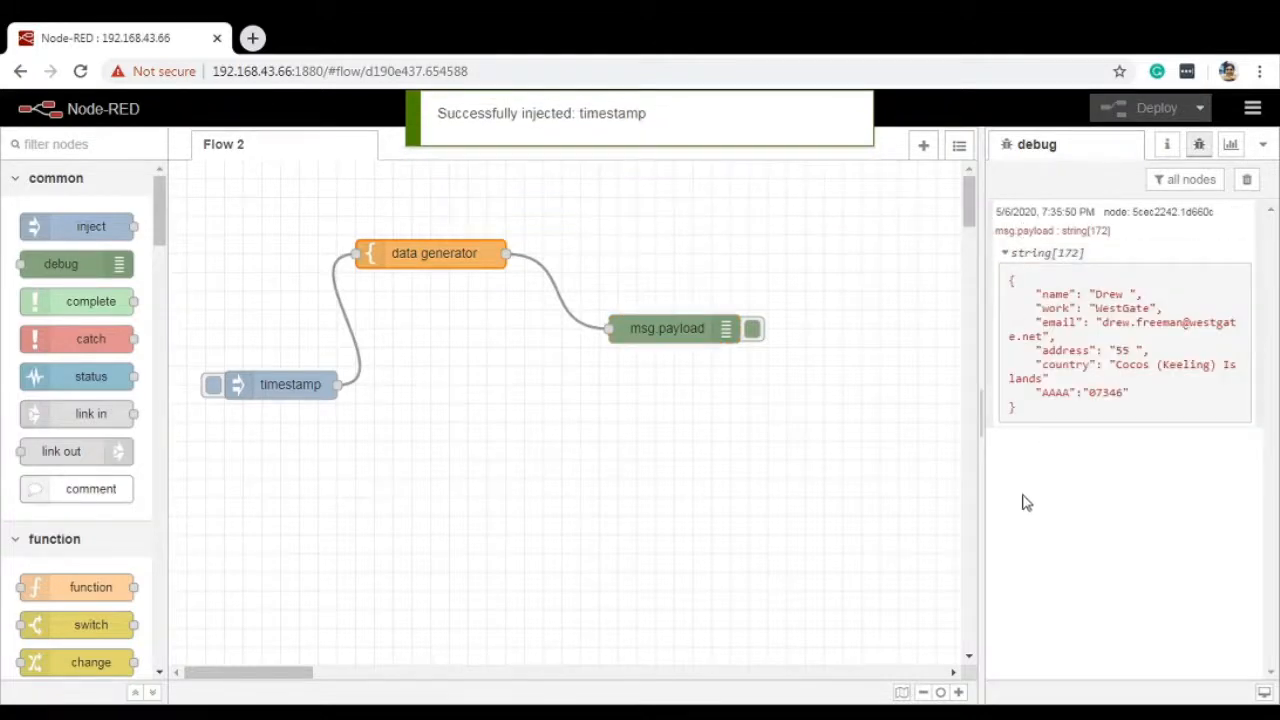
pyautogui.moveTo(1089, 393)
pyautogui.mouseDown()
pyautogui.moveTo(1122, 394)
pyautogui.moveTo(1044, 394)
pyautogui.moveTo(1067, 395)
pyautogui.mouseUp()
pyautogui.click(1121, 394)
pyautogui.click(1046, 395)
pyautogui.click(1070, 395)
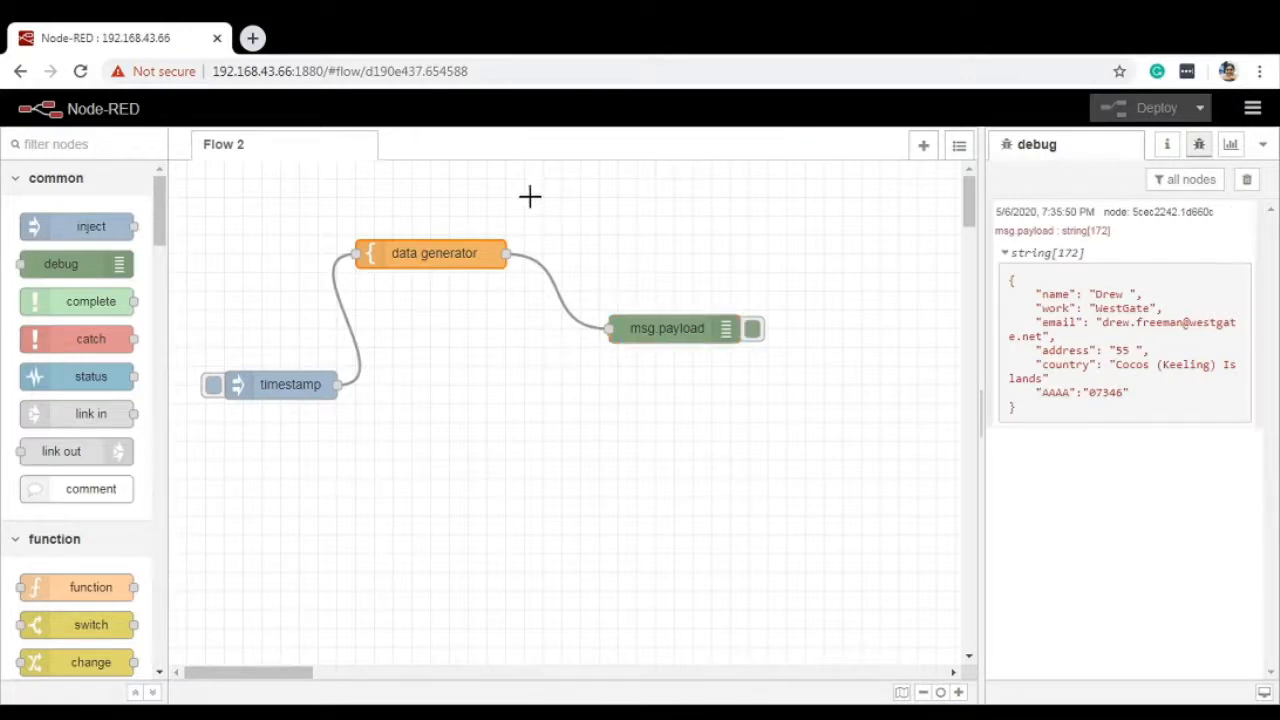
# Step: Remove the name, work, email, address, country and AAAA keys from the data generator's template, keeping only their helper values
pyautogui.doubleClick(451, 253)
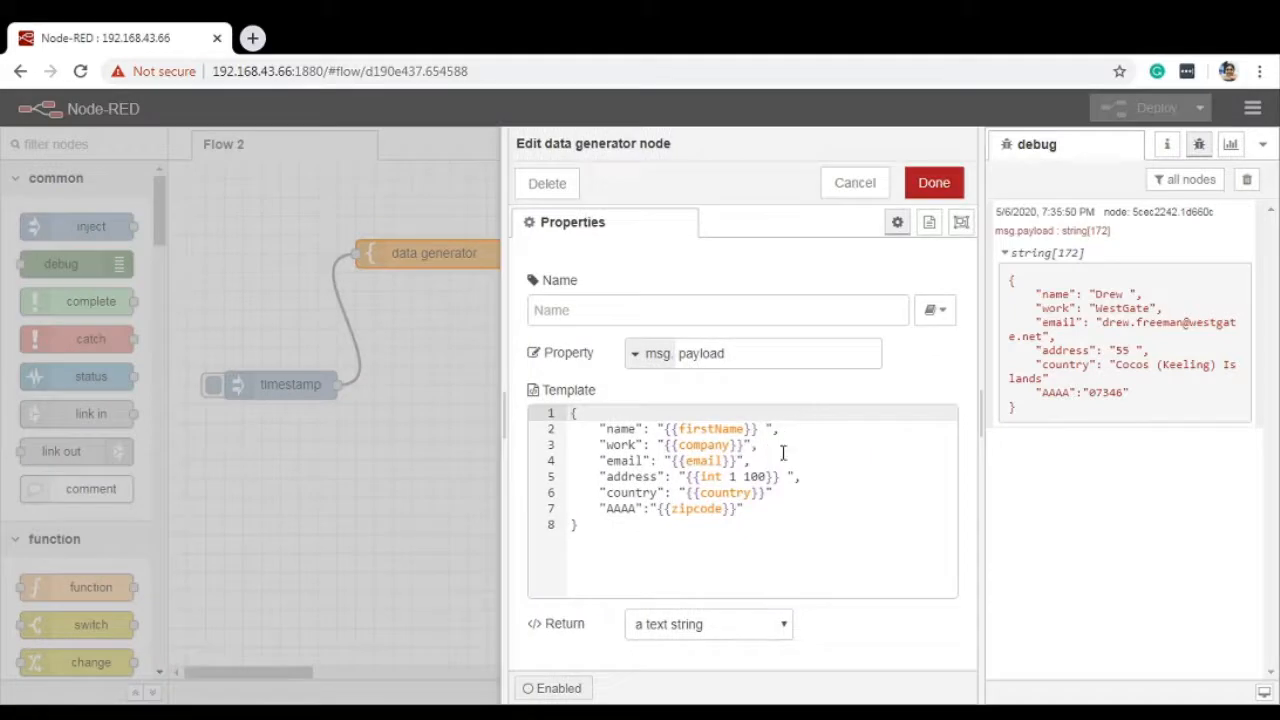
pyautogui.click(783, 451)
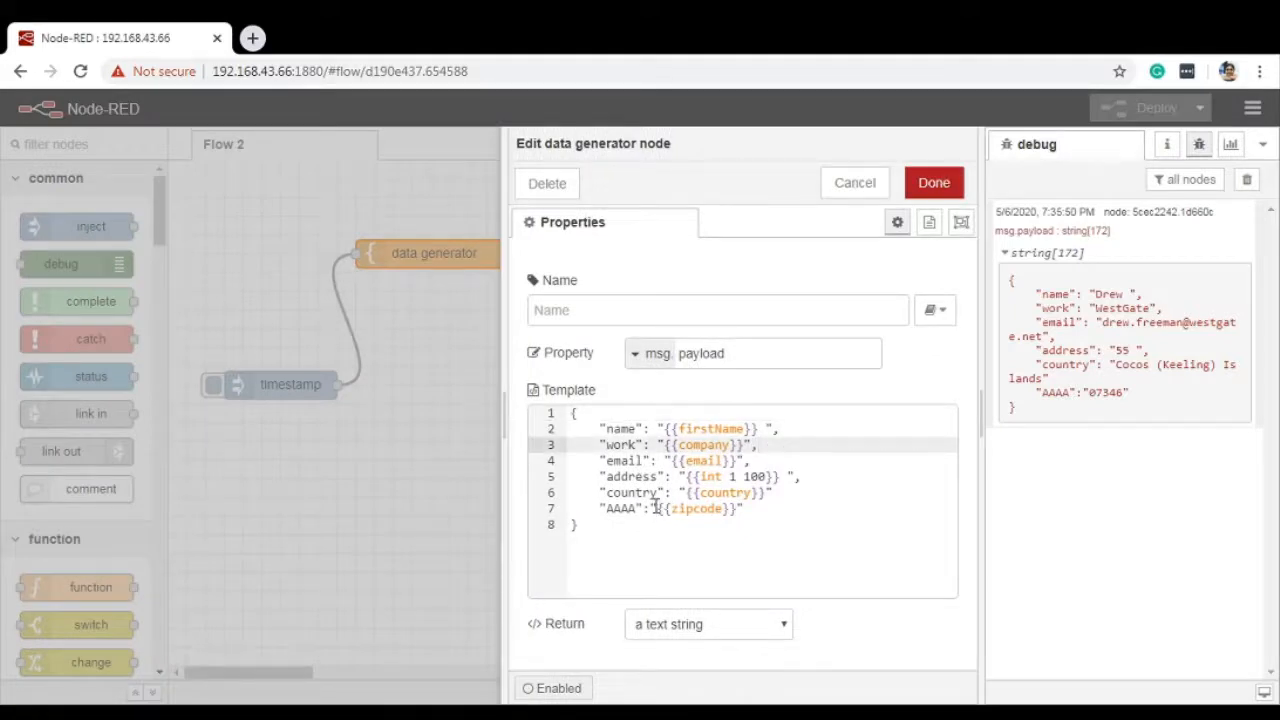
pyautogui.moveTo(600, 428); pyautogui.dragTo(654, 430)
pyautogui.press('BackSpace')
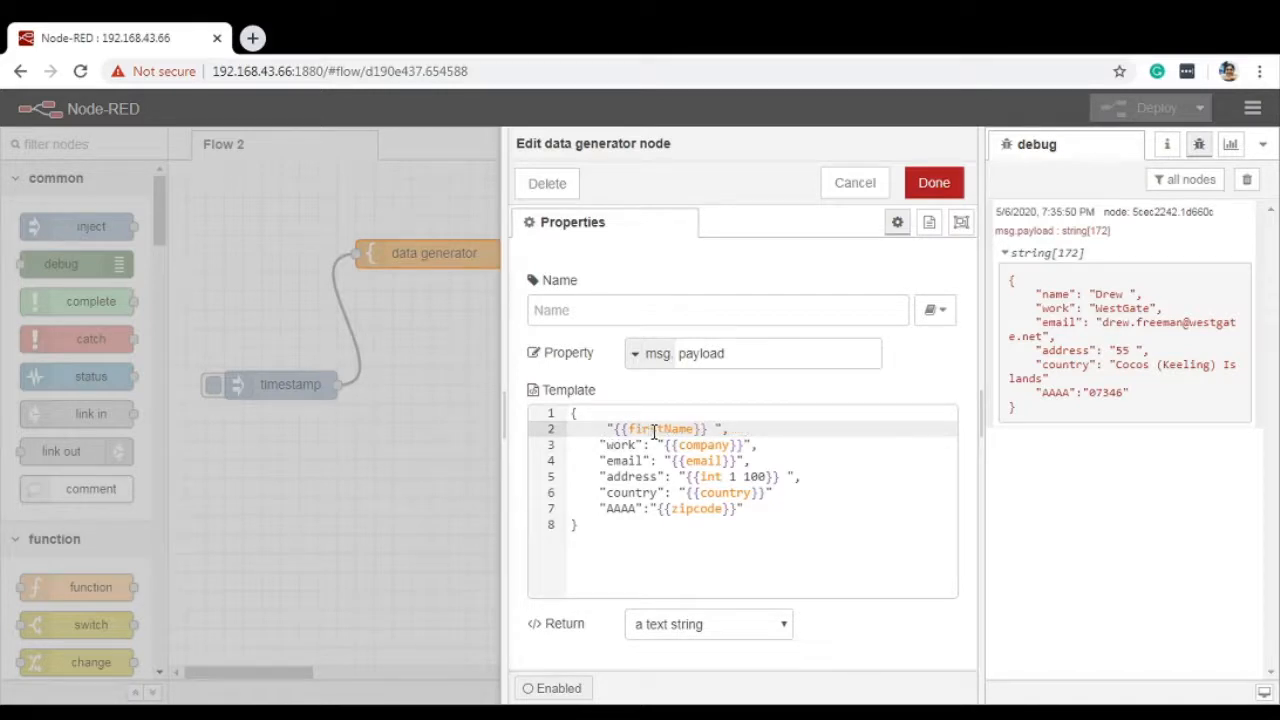
pyautogui.press('Down')
pyautogui.press('Delete')
pyautogui.press('Delete')
pyautogui.press('Delete')
pyautogui.press('Delete')
pyautogui.press('Delete')
pyautogui.press('Delete')
pyautogui.press('Delete')
pyautogui.press('Delete')
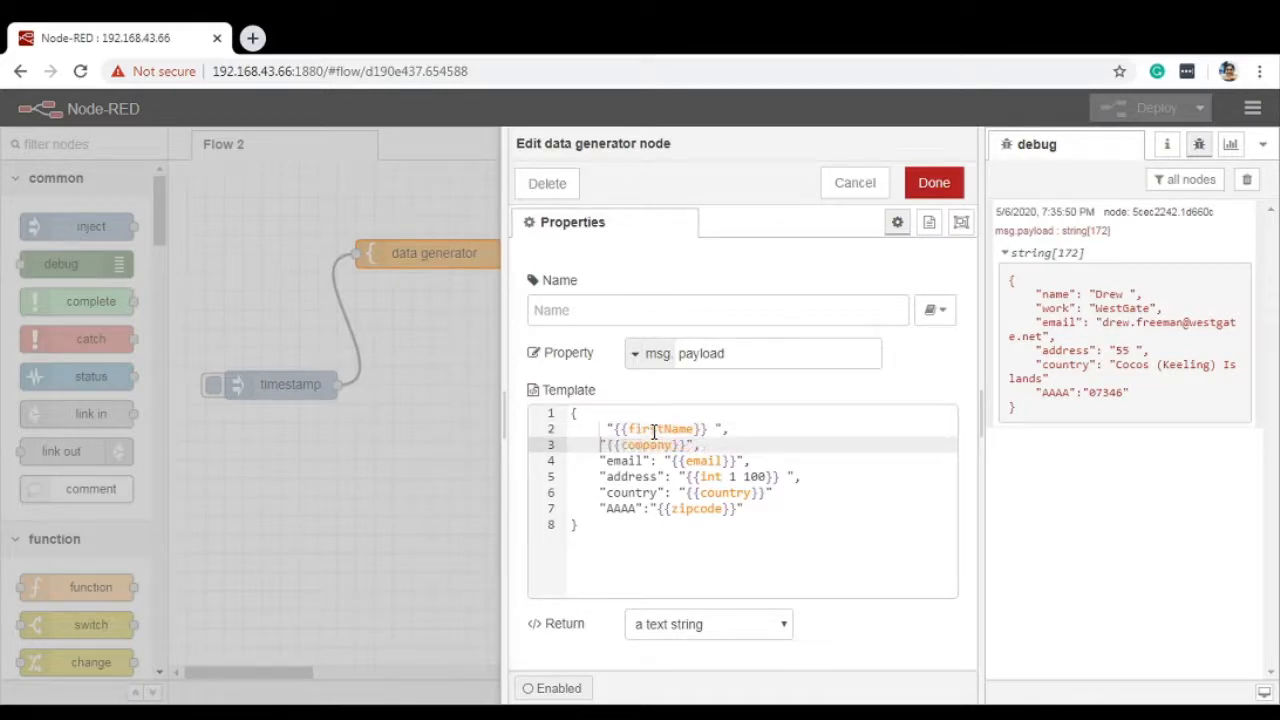
pyautogui.press('Down')
pyautogui.press('Delete')
pyautogui.press('Delete')
pyautogui.press('Delete')
pyautogui.press('Delete')
pyautogui.press('Delete')
pyautogui.press('Delete')
pyautogui.press('Delete')
pyautogui.press('Delete')
pyautogui.press('Delete')
pyautogui.press('Down')
pyautogui.press('Delete')
pyautogui.press('Delete')
pyautogui.press('Delete')
pyautogui.press('Delete')
pyautogui.press('Delete')
pyautogui.press('Delete')
pyautogui.press('Delete')
pyautogui.press('Delete')
pyautogui.press('Delete')
pyautogui.press('Delete')
pyautogui.press('Delete')
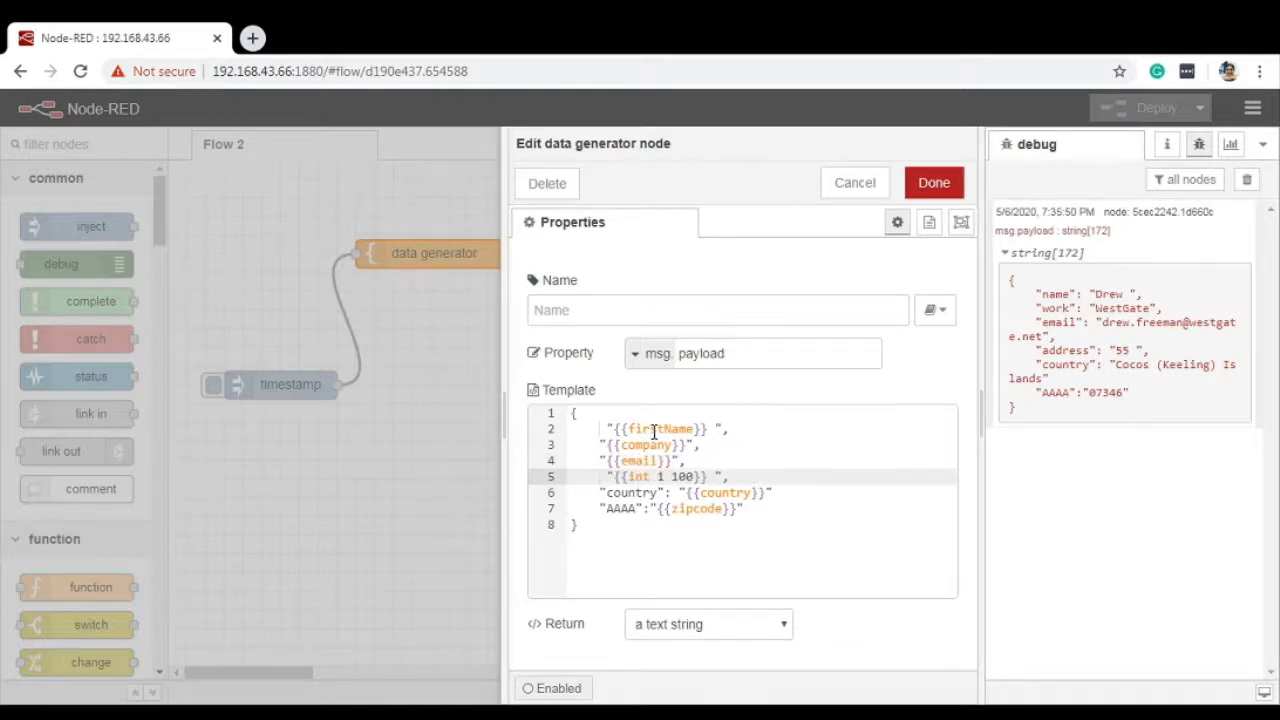
pyautogui.press('Down')
pyautogui.press('Delete')
pyautogui.press('Delete')
pyautogui.press('Delete')
pyautogui.press('Delete')
pyautogui.press('Delete')
pyautogui.press('Delete')
pyautogui.press('Delete')
pyautogui.press('Delete')
pyautogui.press('Delete')
pyautogui.press('Delete')
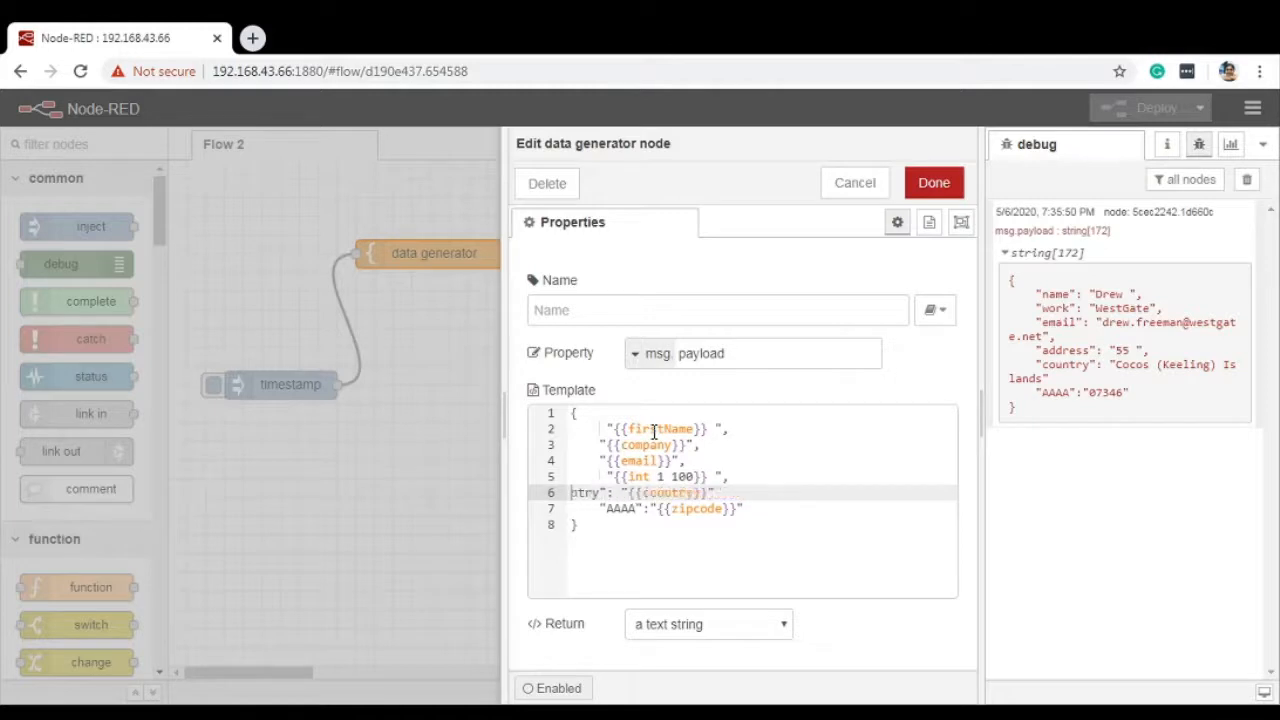
pyautogui.press('Delete')
pyautogui.press('Delete')
pyautogui.press('Delete')
pyautogui.press('Down')
pyautogui.press('Delete')
pyautogui.press('Delete')
pyautogui.press('Delete')
pyautogui.press('Delete')
pyautogui.press('Delete')
pyautogui.press('Delete')
pyautogui.press('Delete')
pyautogui.press('Delete')
pyautogui.press('Delete')
pyautogui.press('Delete')
pyautogui.press('Delete')
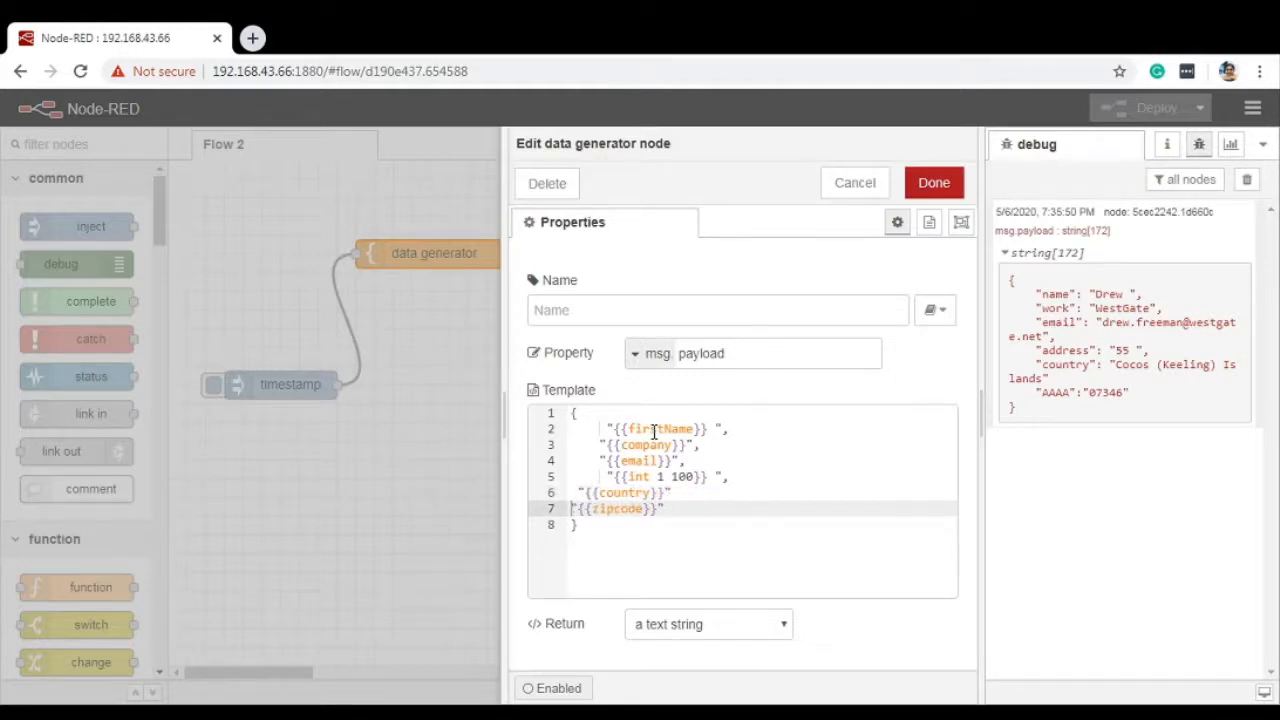
pyautogui.click(940, 188)
# Step: Deploy the template without keys, clear the debug log, and trigger the inject node to expand the generated message
pyautogui.click(1140, 110)
pyautogui.click(1246, 179)
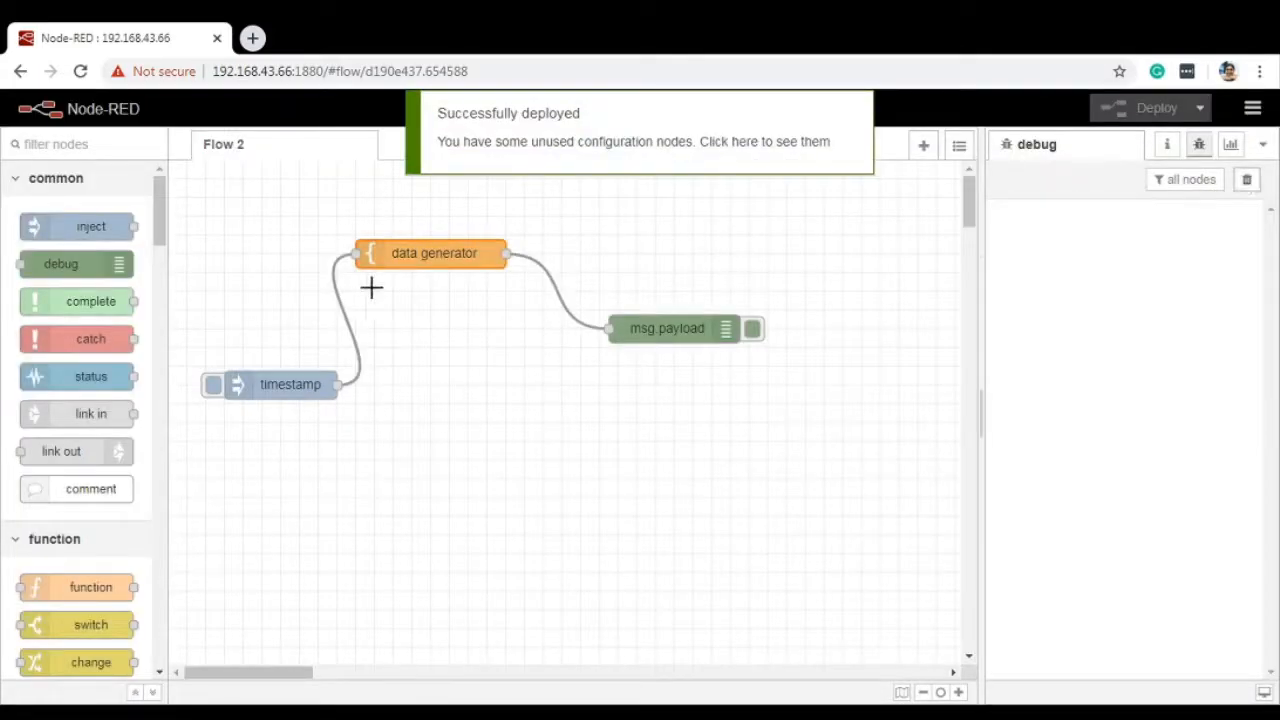
pyautogui.click(213, 392)
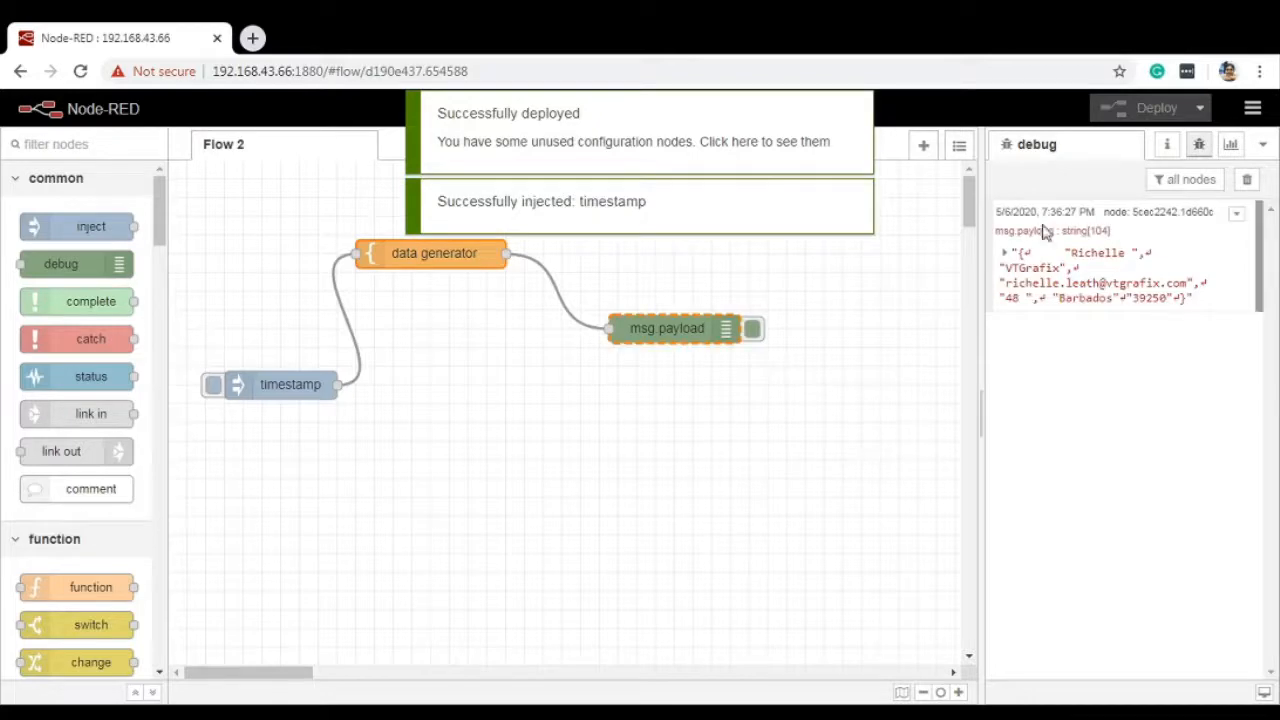
pyautogui.click(1004, 256)
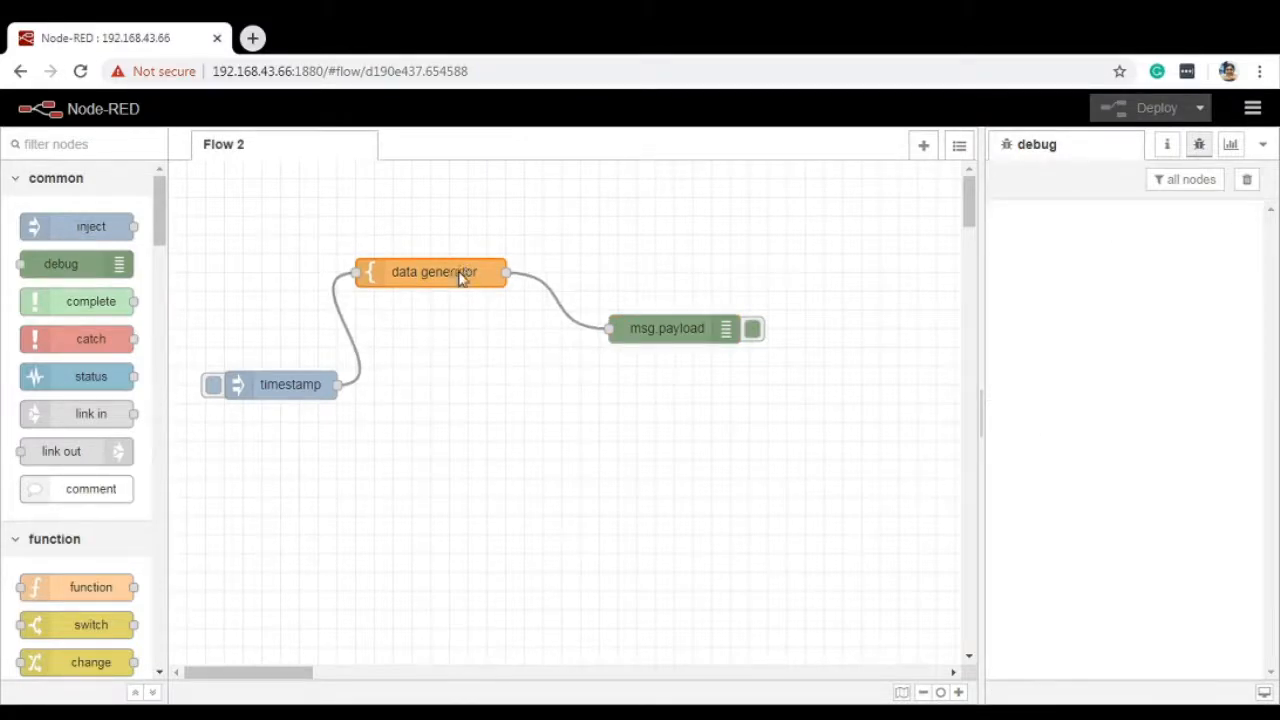
# Step: Move {{int 1 100}}, in the data generator's template onto its own line directly below the opening brace
pyautogui.doubleClick(460, 277)
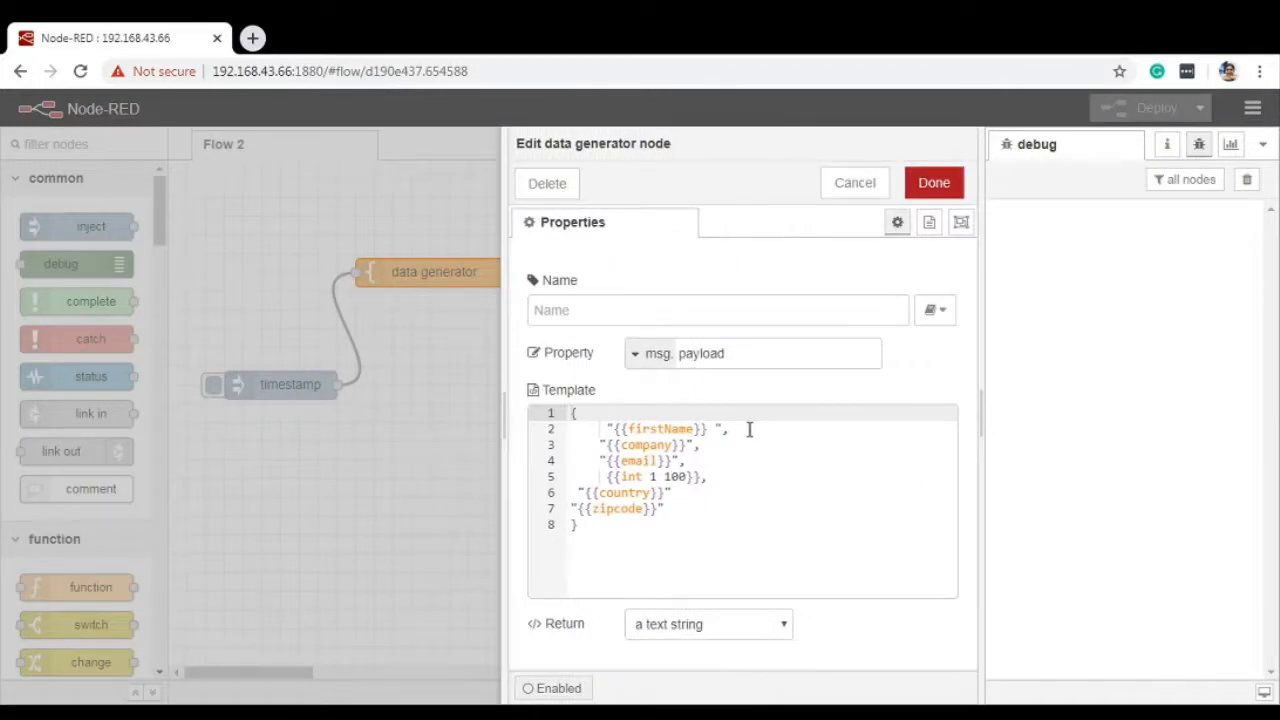
pyautogui.moveTo(608, 477); pyautogui.dragTo(699, 478)
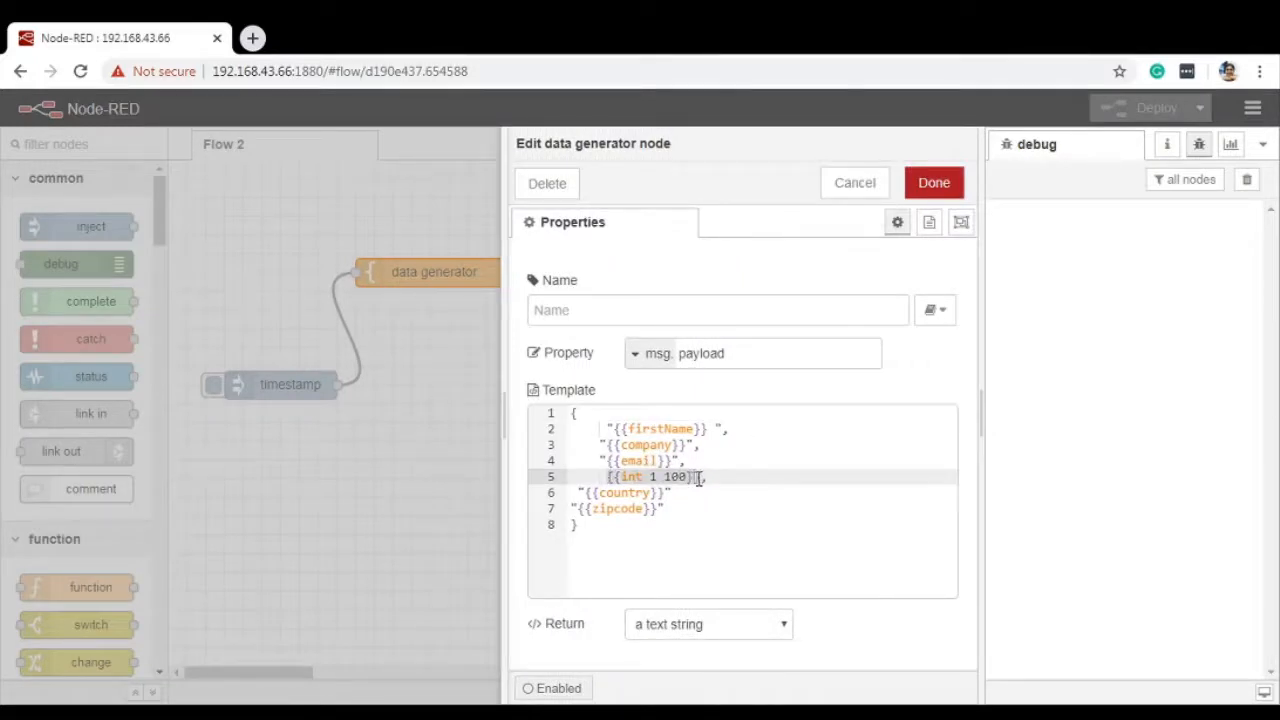
pyautogui.press('BackSpace')
pyautogui.click(592, 414)
pyautogui.write('{{int 1 100}},')
pyautogui.click(577, 414)
pyautogui.press('Return')
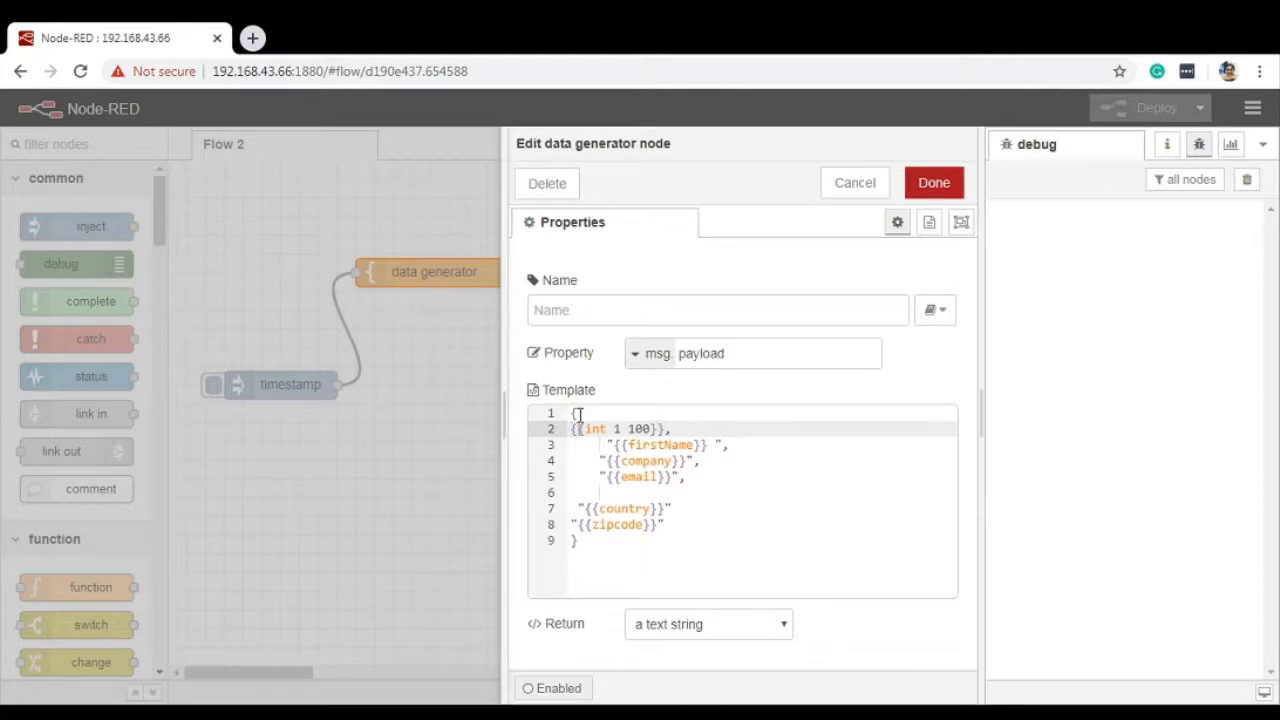
# Step: Join the {{firstName}} and {{company}} values onto the {{int 1 100}} line, separated only by commas
pyautogui.press('Right')
pyautogui.press('Right')
pyautogui.press('Right')
pyautogui.press('Right')
pyautogui.press('Right')
pyautogui.press('Right')
pyautogui.press('Right')
pyautogui.press('Right')
pyautogui.press('Right')
pyautogui.press('Right')
pyautogui.press('Right')
pyautogui.press('Left')
pyautogui.press('Delete')
pyautogui.press('Delete')
pyautogui.press('Delete')
pyautogui.press('Delete')
pyautogui.press('Delete')
pyautogui.press('Delete')
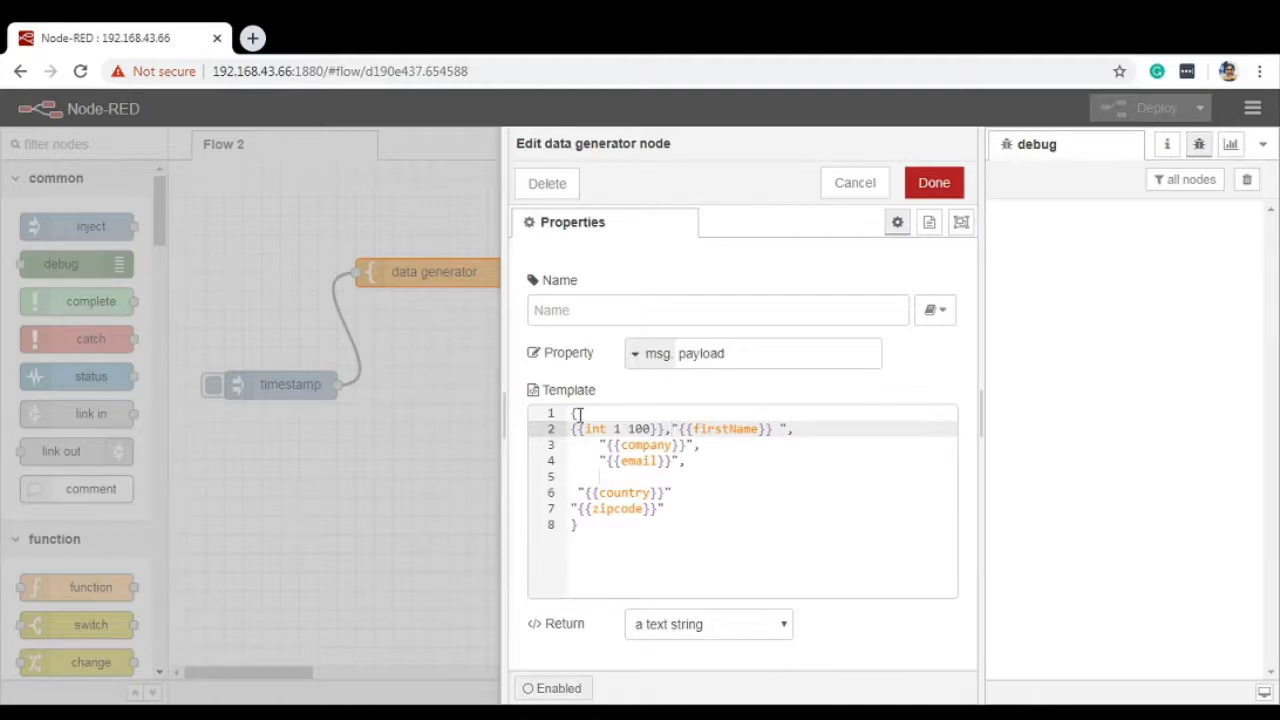
pyautogui.press('Delete')
pyautogui.press('Delete')
pyautogui.press('Delete')
pyautogui.press('Delete')
pyautogui.press('Delete')
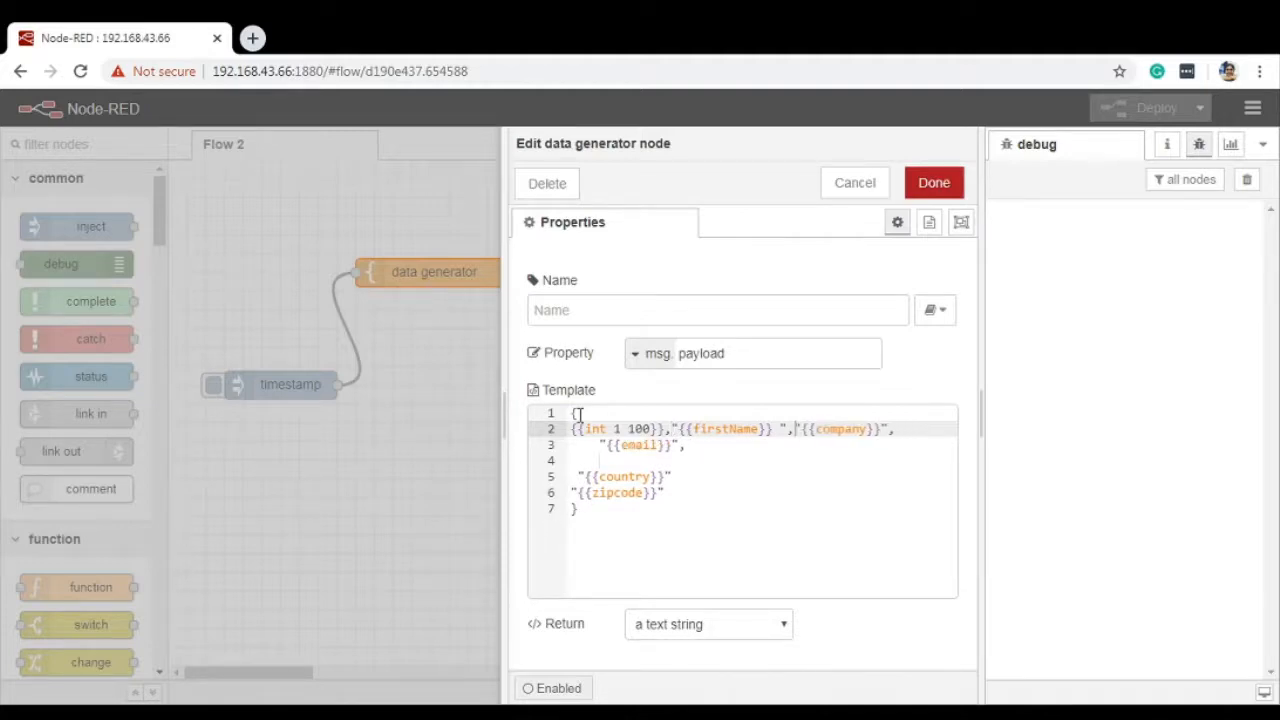
# Step: Delete the {{email}}, {{country}} and {{zipcode}} lines and the leftover blank line from the template, and save the node
pyautogui.press('Down')
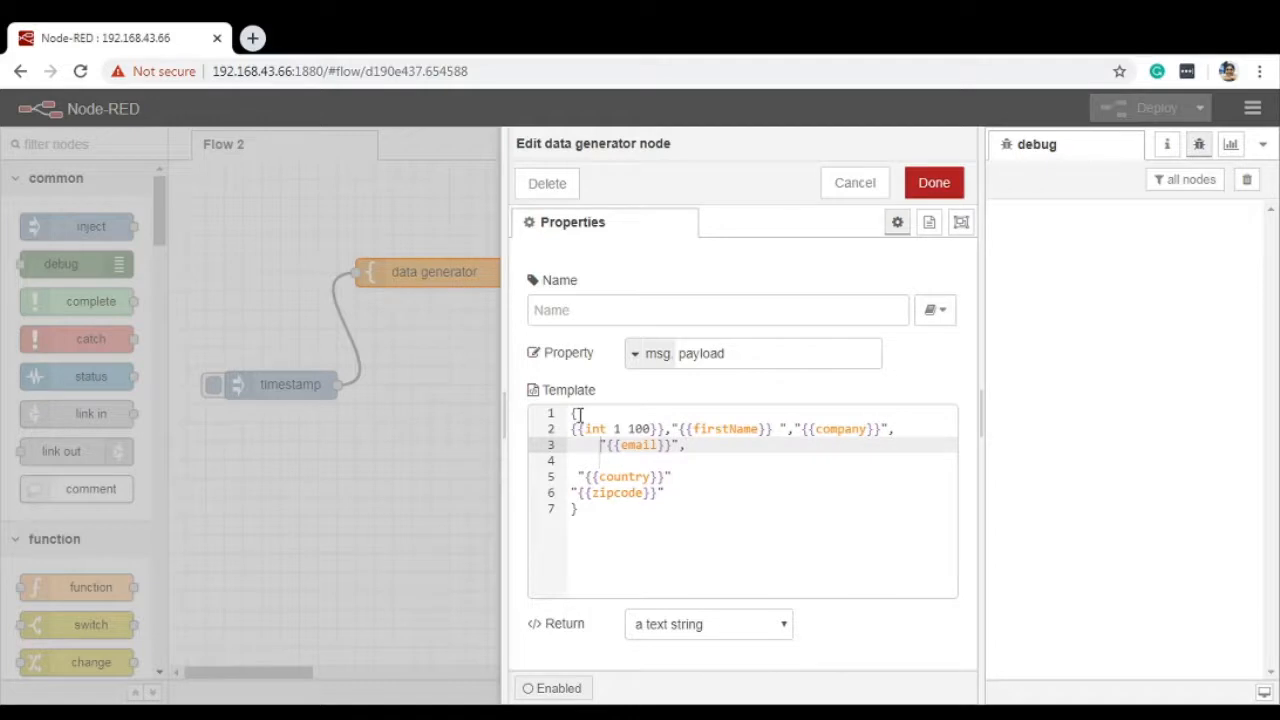
pyautogui.hotkey('shift', 'Home')
pyautogui.hotkey('shift', 'Down')
pyautogui.hotkey('shift', 'Down')
pyautogui.hotkey('shift', 'Down')
pyautogui.hotkey('shift', 'End')
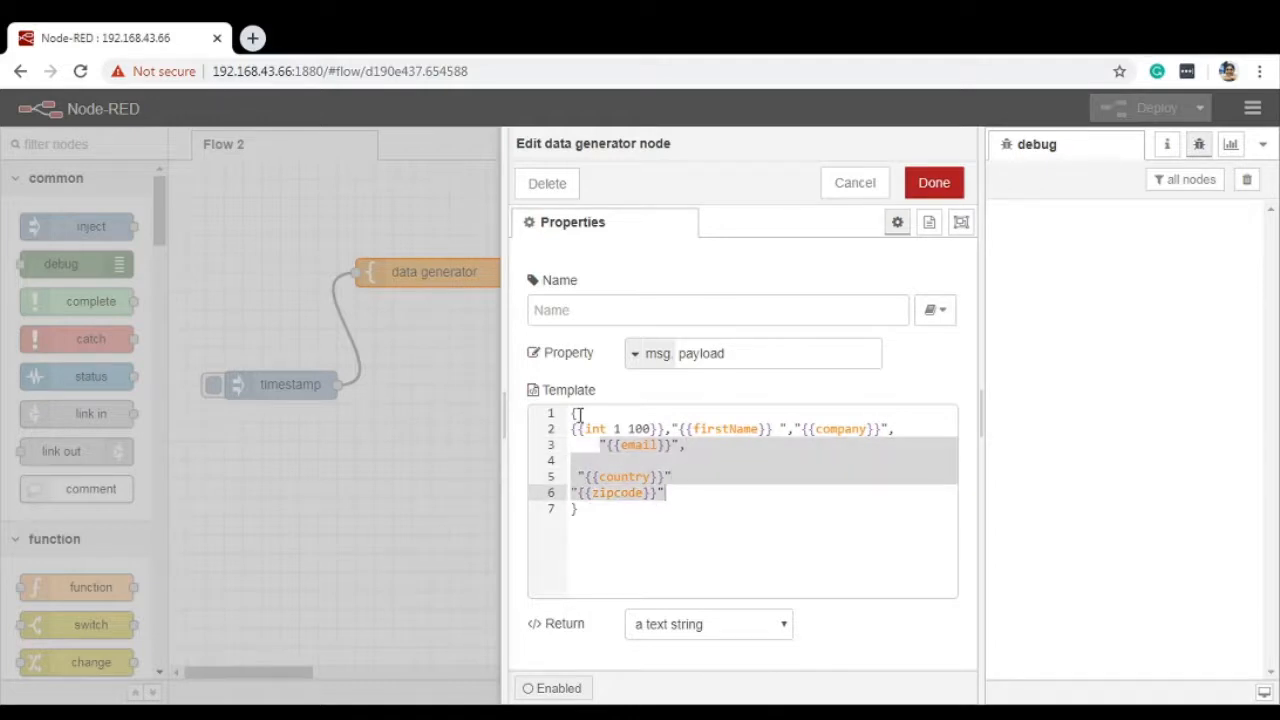
pyautogui.press('BackSpace')
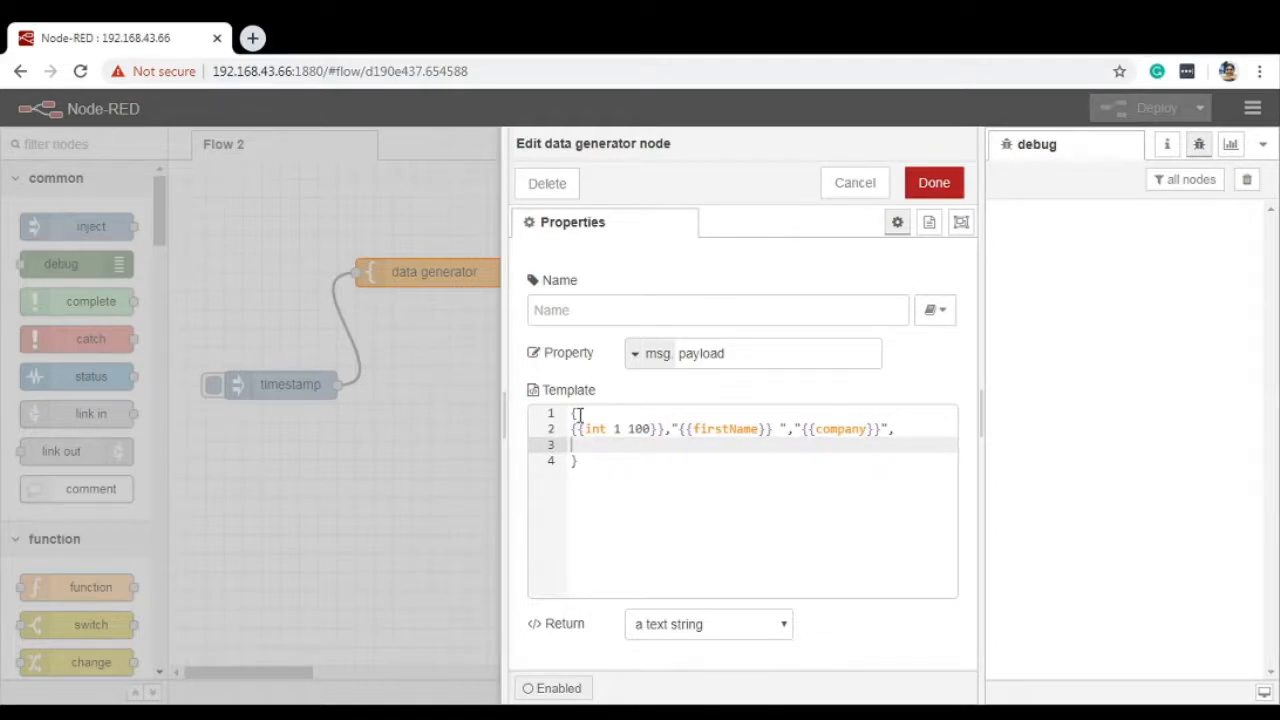
pyautogui.press('BackSpace')
pyautogui.click(929, 183)
# Step: Deploy the single-line template and trigger the timestamp inject, examining the comma-separated values in the expanded debug message
pyautogui.click(1140, 107)
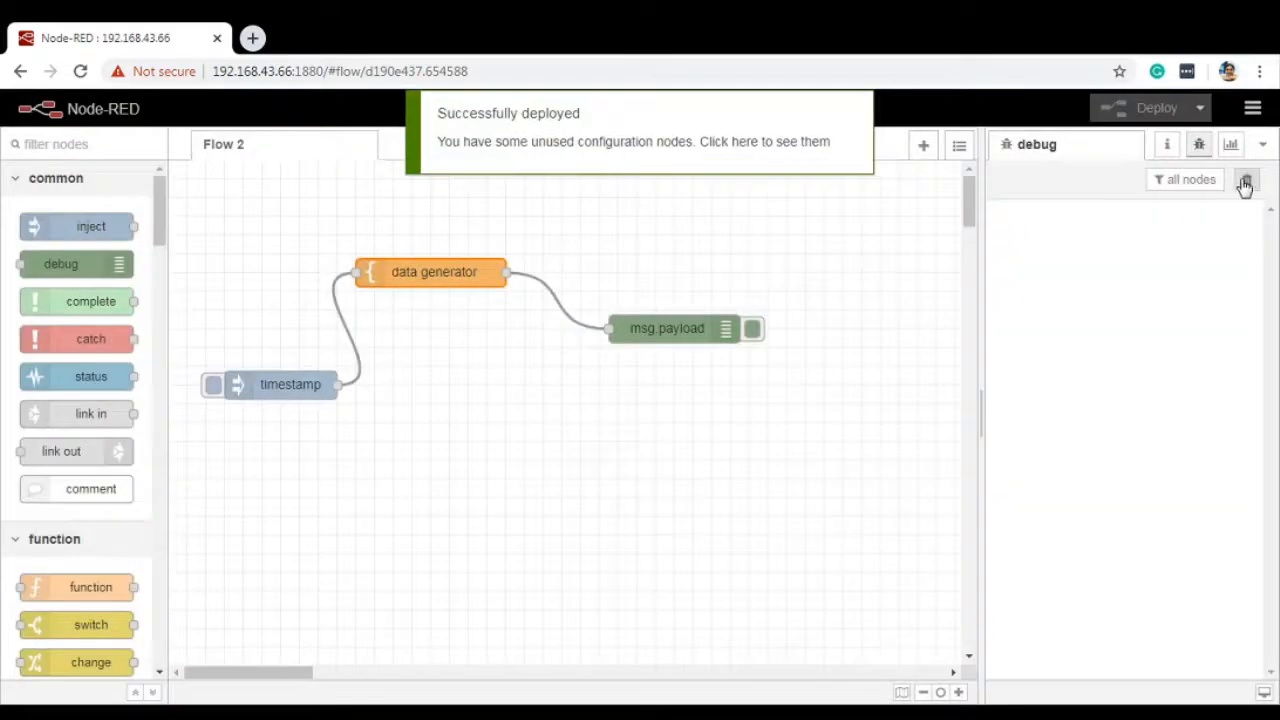
pyautogui.click(214, 390)
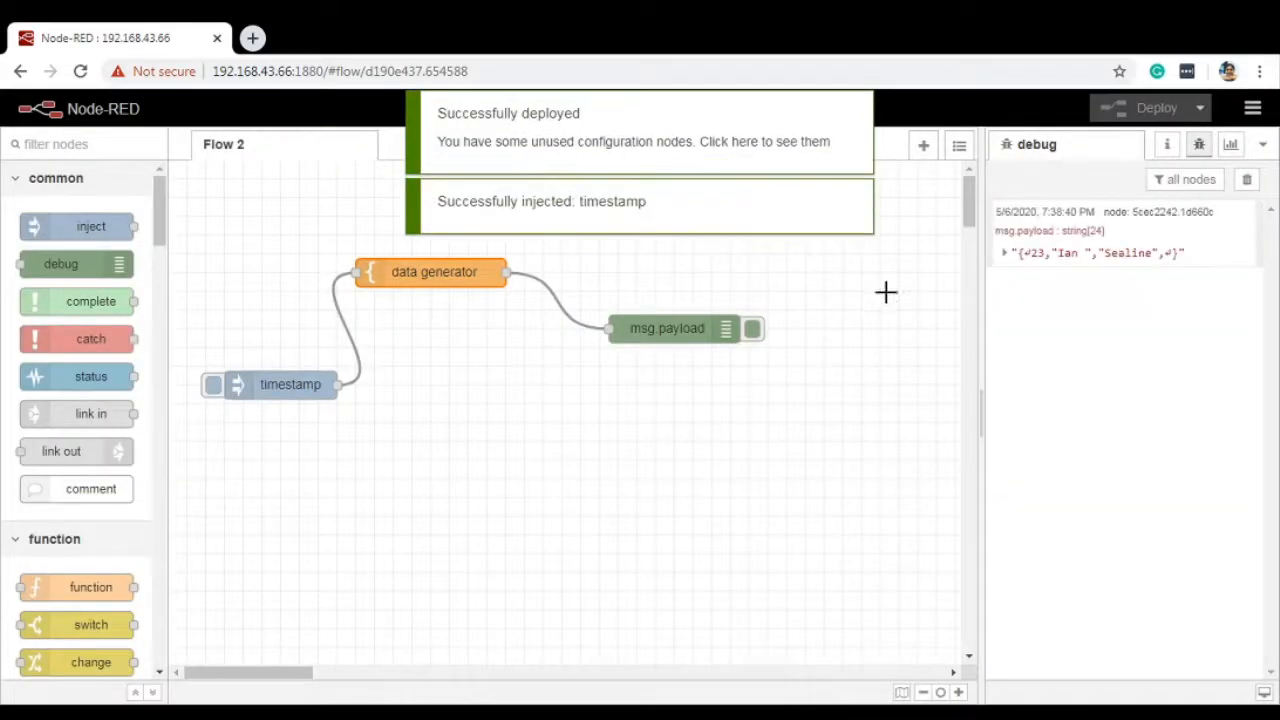
pyautogui.click(1005, 256)
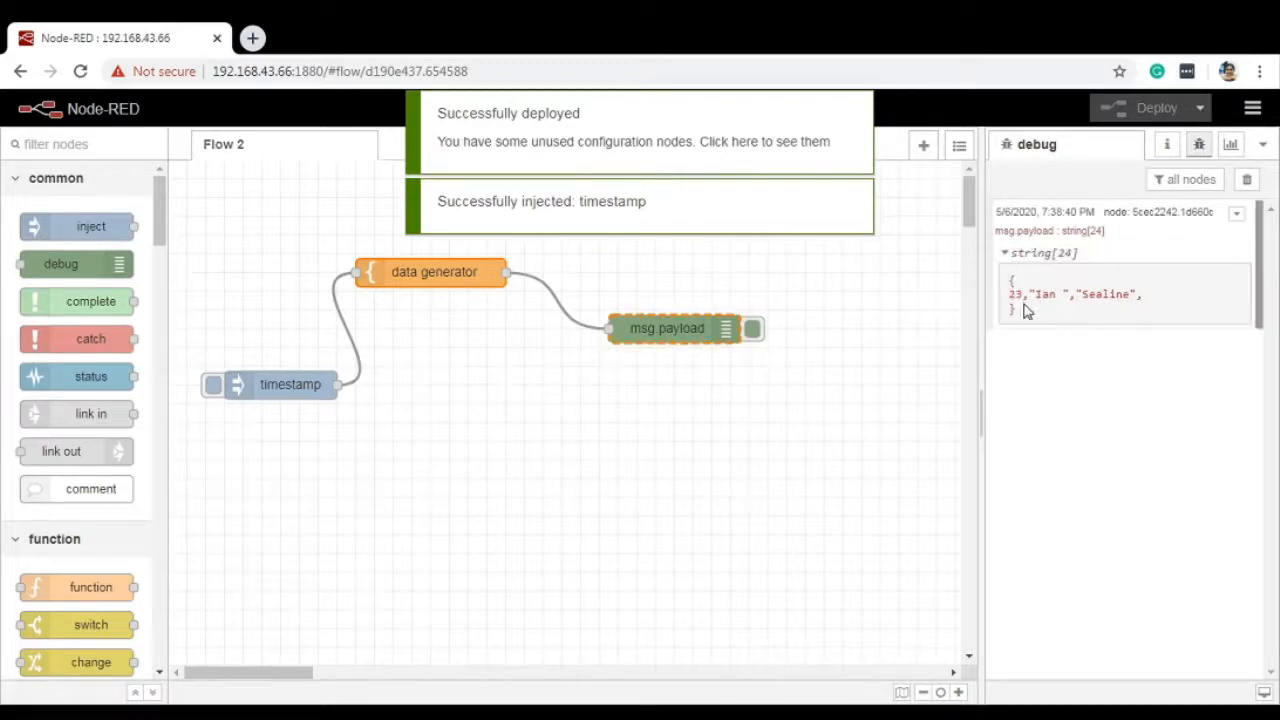
pyautogui.moveTo(1025, 296); pyautogui.dragTo(1130, 292)
pyautogui.click(1034, 297)
pyautogui.click(600, 309)
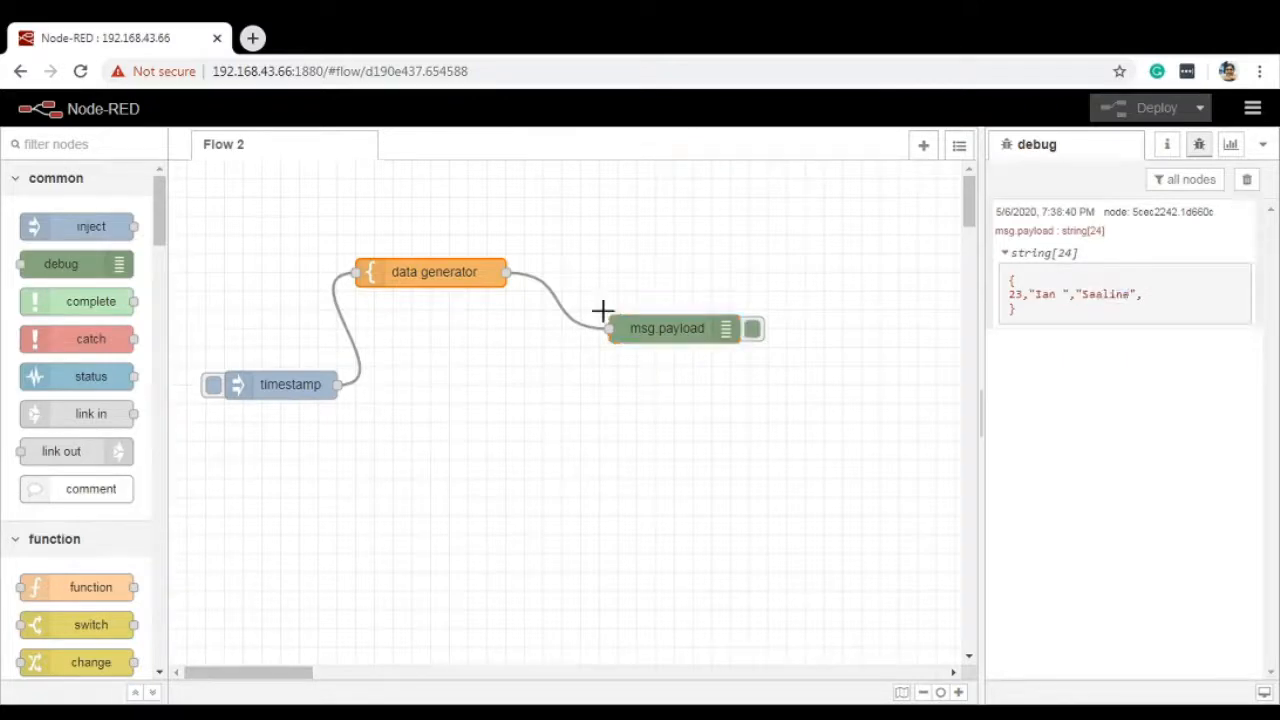
# Step: In the data generator's template, delete the double quotes around {{company}} and the closing double quote after {{firstName}}
pyautogui.doubleClick(401, 268)
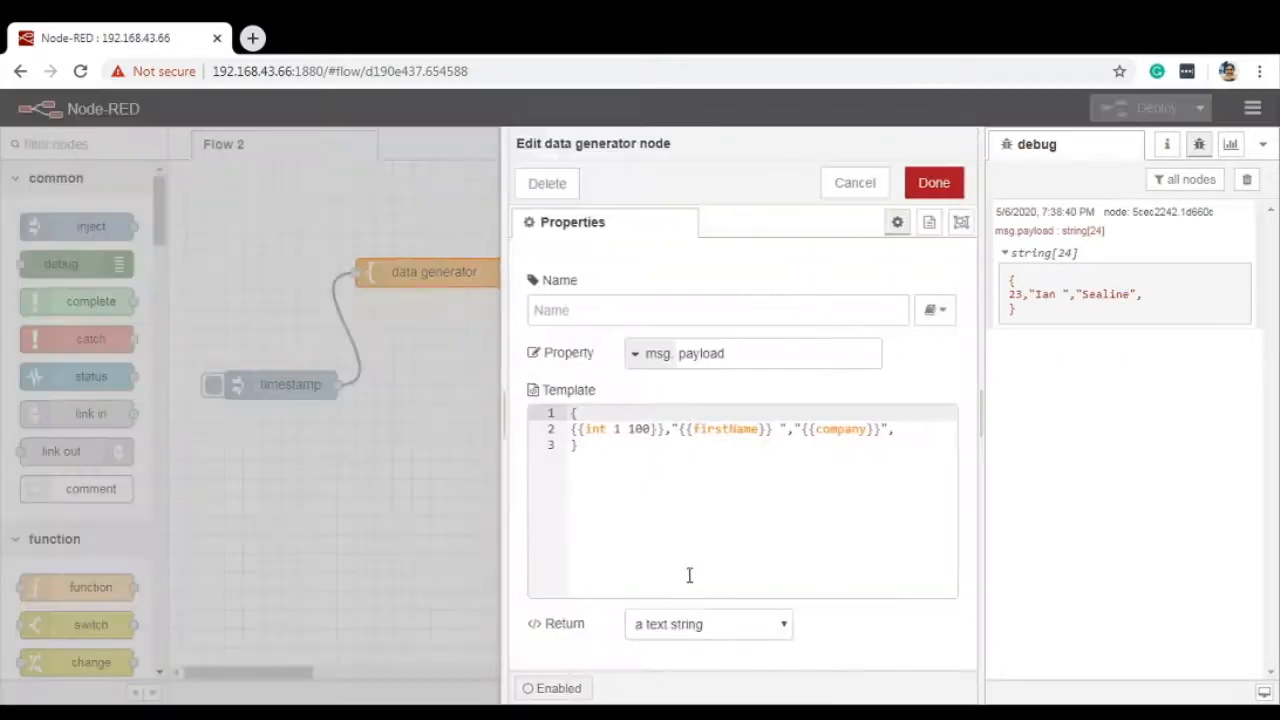
pyautogui.click(787, 429)
pyautogui.press('BackSpace')
pyautogui.press('Right')
pyautogui.press('Delete')
pyautogui.press('Right')
pyautogui.press('Right')
pyautogui.press('Right')
pyautogui.press('Right')
pyautogui.press('Right')
pyautogui.press('Right')
pyautogui.press('Right')
pyautogui.press('Right')
pyautogui.press('Right')
pyautogui.press('Right')
pyautogui.press('Right')
pyautogui.press('Right')
pyautogui.press('BackSpace')
# Step: Delete the remaining double quote before {{firstName}} in the template and save the node
pyautogui.press('Left')
pyautogui.press('Left')
pyautogui.press('Left')
pyautogui.press('Left')
pyautogui.press('Left')
pyautogui.press('Left')
pyautogui.press('Left')
pyautogui.press('Left')
pyautogui.press('Left')
pyautogui.press('Left')
pyautogui.press('Left')
pyautogui.press('Left')
pyautogui.press('Left')
pyautogui.press('Left')
pyautogui.press('Left')
pyautogui.press('Left')
pyautogui.press('Left')
pyautogui.press('Left')
pyautogui.press('Left')
pyautogui.press('Left')
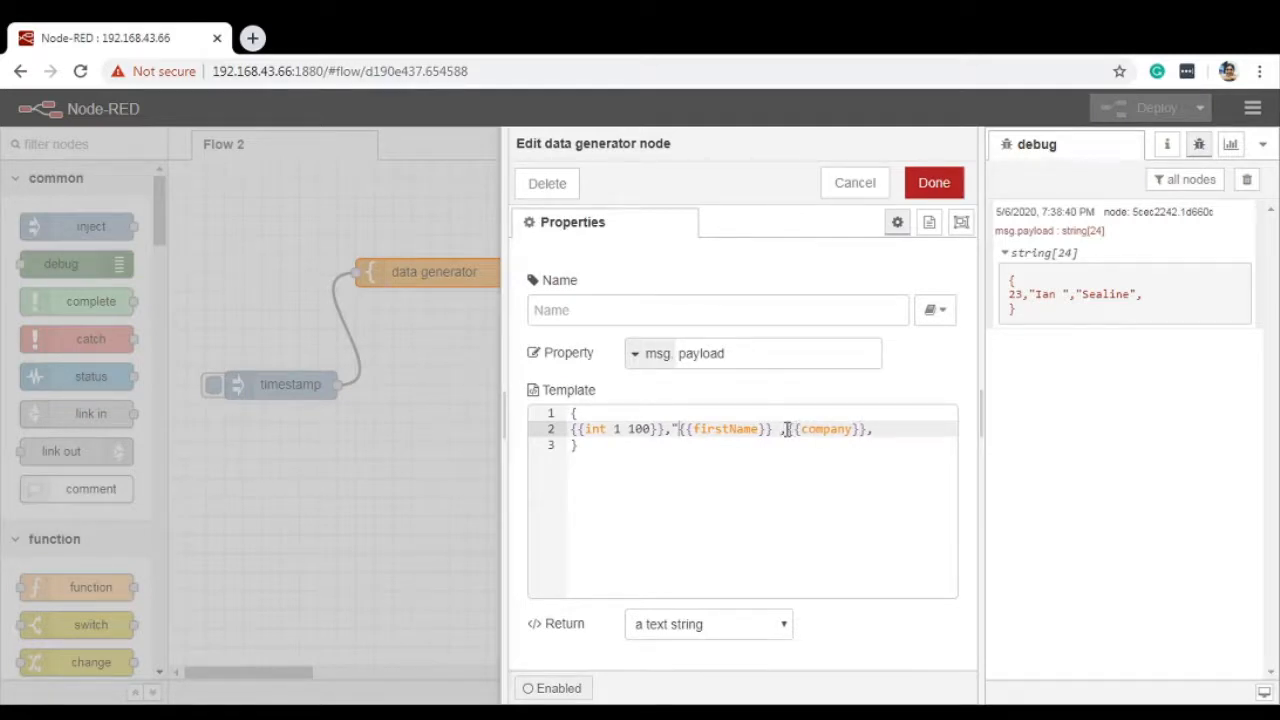
pyautogui.press('BackSpace')
pyautogui.click(955, 181)
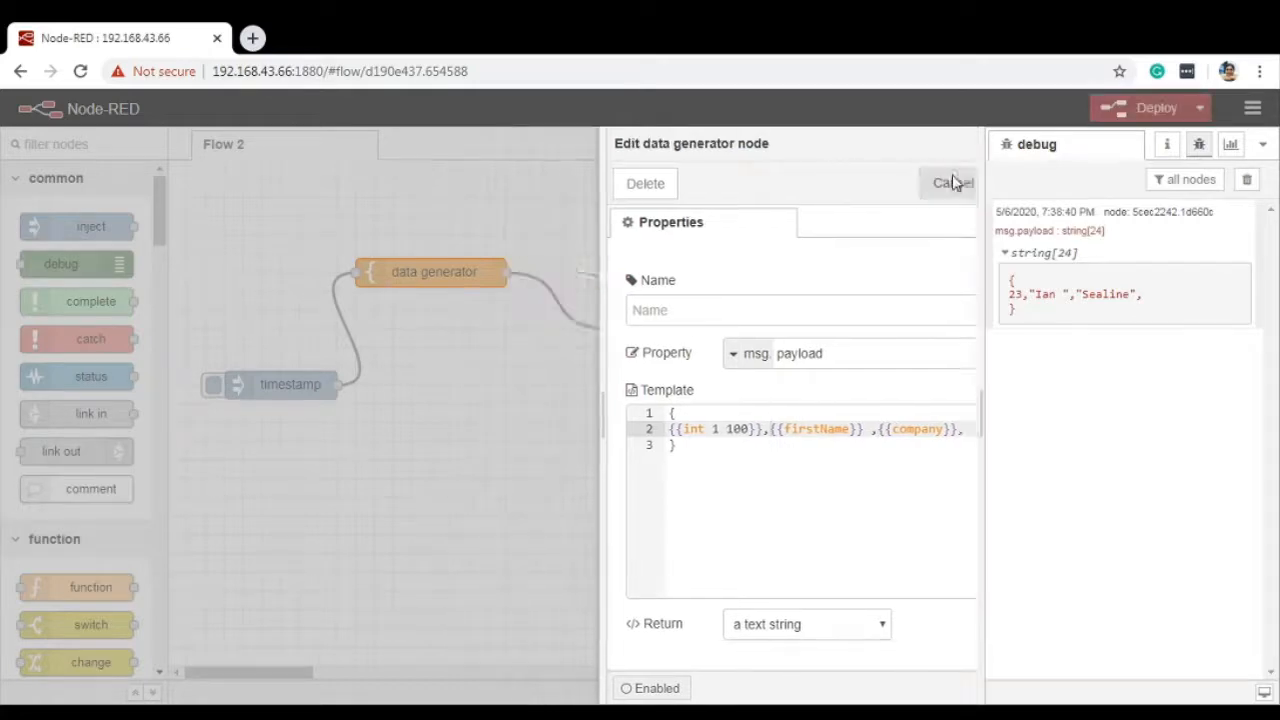
# Step: Deploy the quote-free template, trigger the timestamp inject, and expand the new debug message to examine its comma-separated values
pyautogui.click(1148, 110)
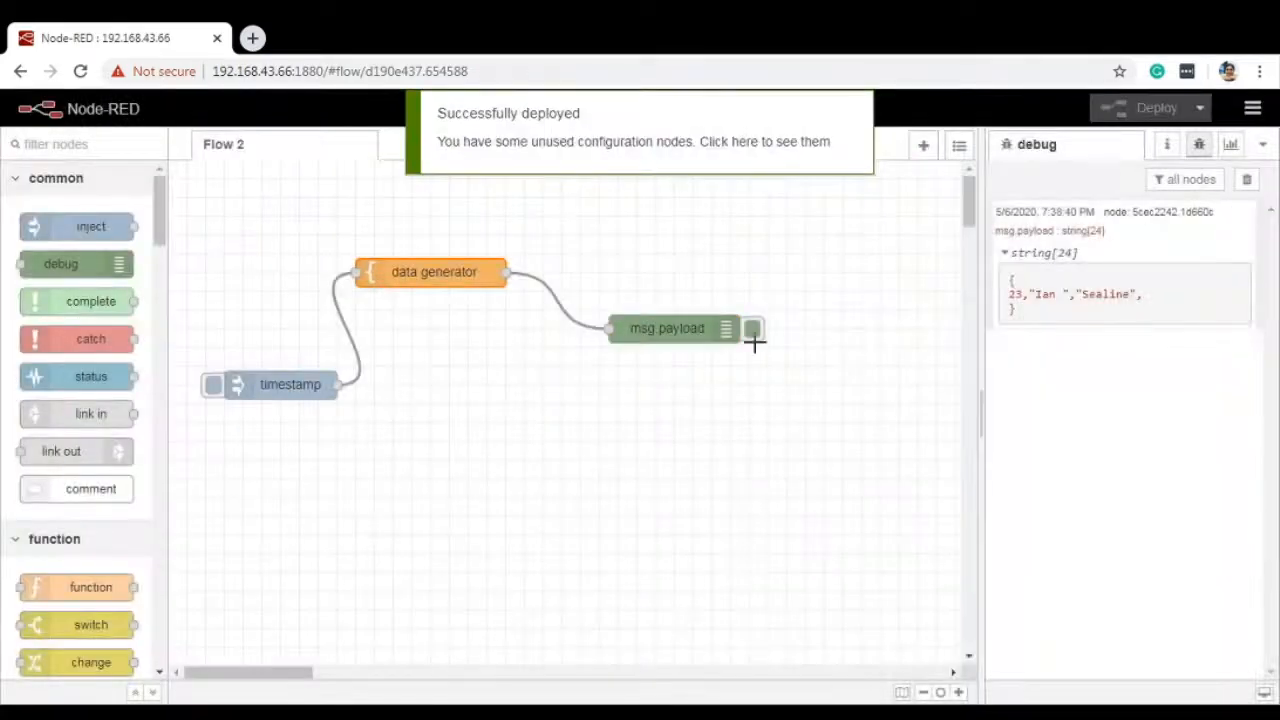
pyautogui.click(212, 388)
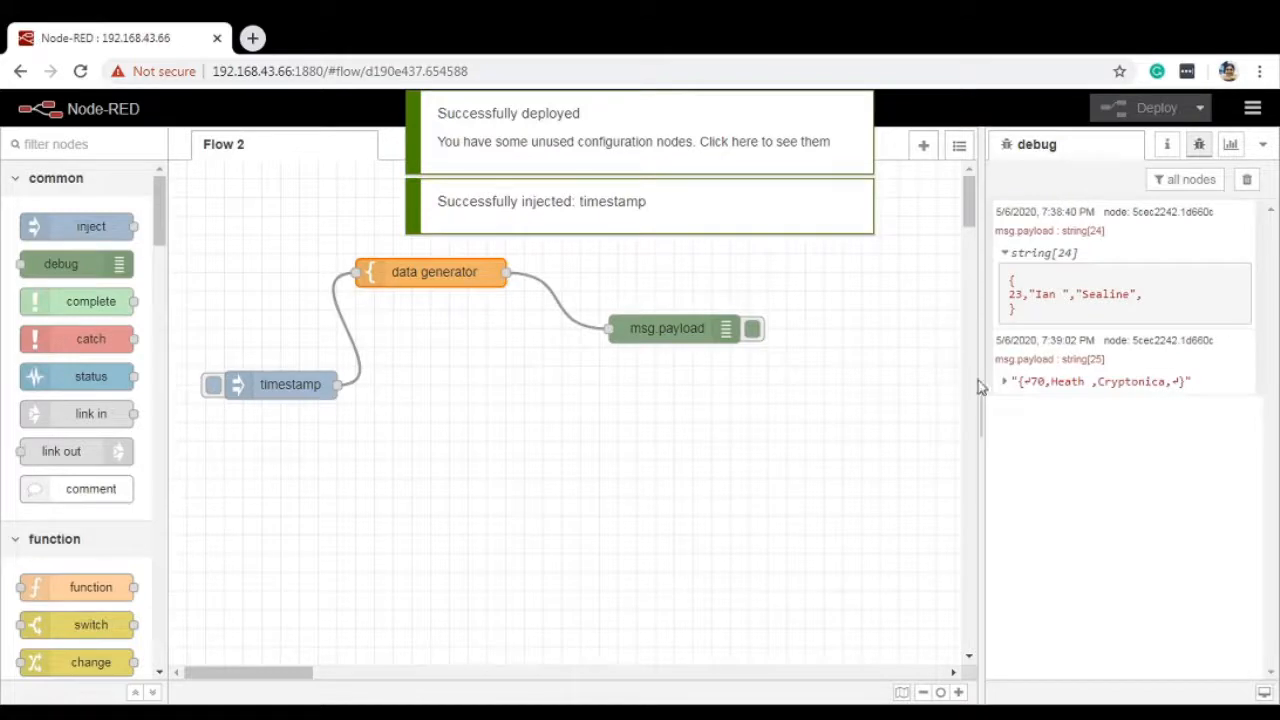
pyautogui.click(1006, 392)
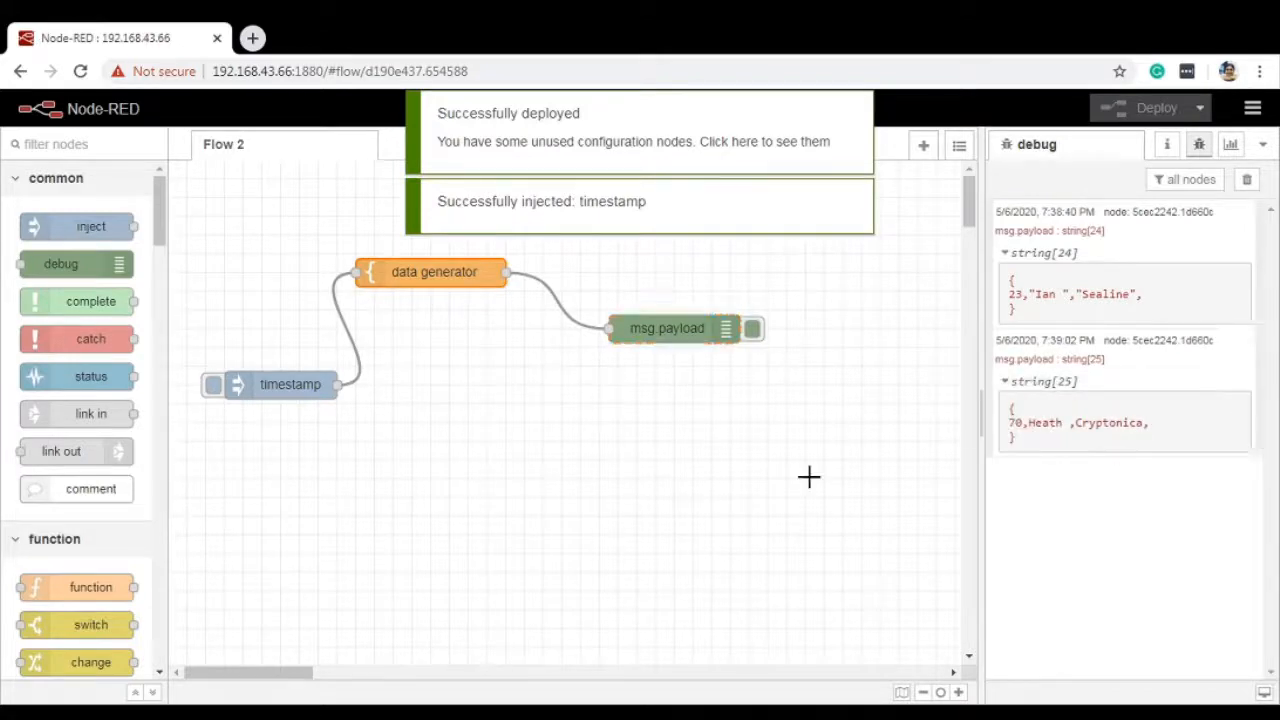